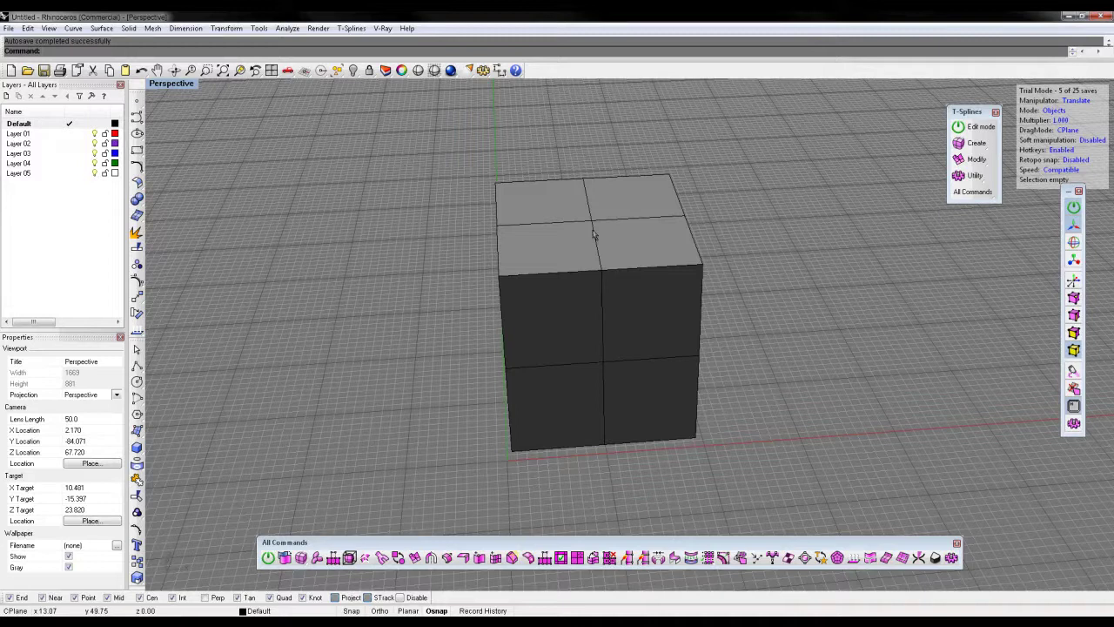
# - Examine the T-spline box from several angles and switch it to smooth display
pyautogui.moveTo(567, 237); pyautogui.dragTo(604, 235, button='right')
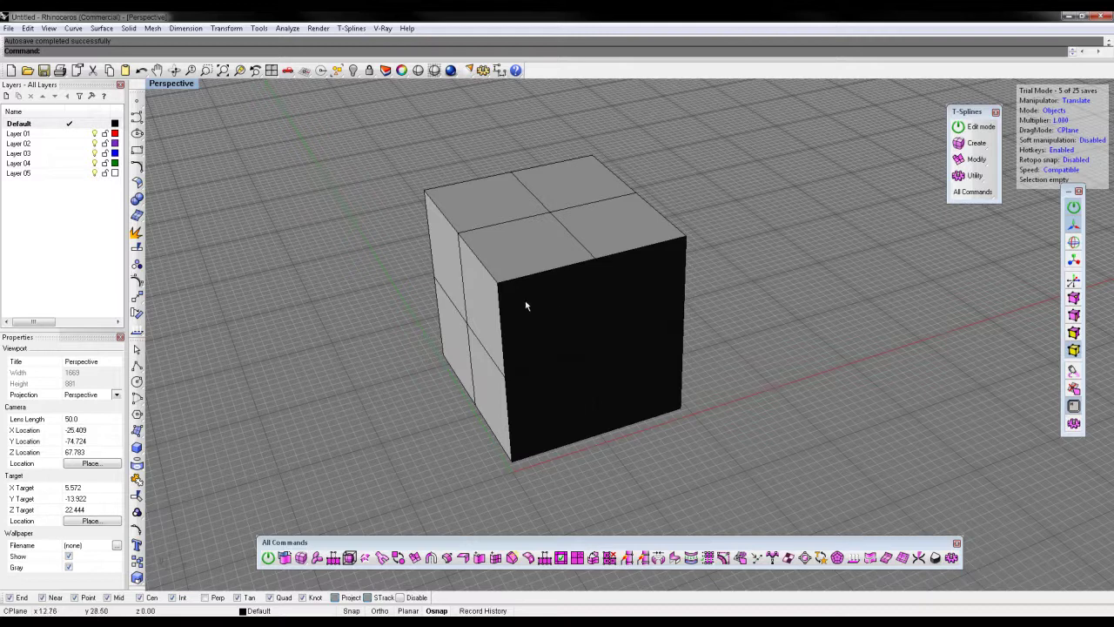
pyautogui.moveTo(510, 298); pyautogui.dragTo(587, 281, button='right')
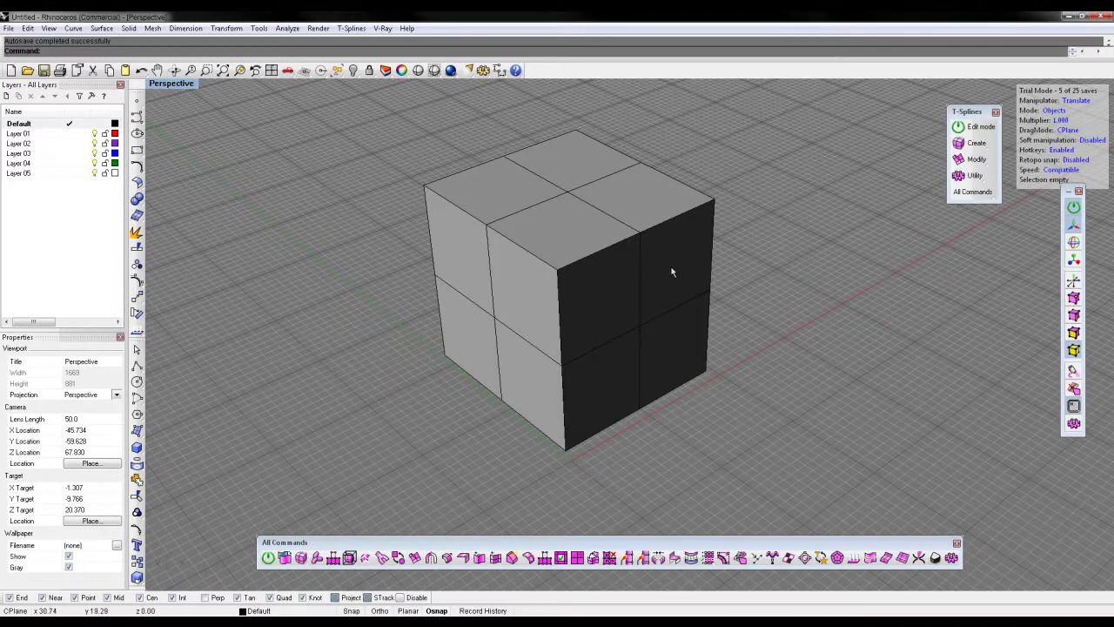
pyautogui.keyDown('shift'); pyautogui.moveTo(642, 247); pyautogui.dragTo(656, 279, button='right'); pyautogui.keyUp('shift')
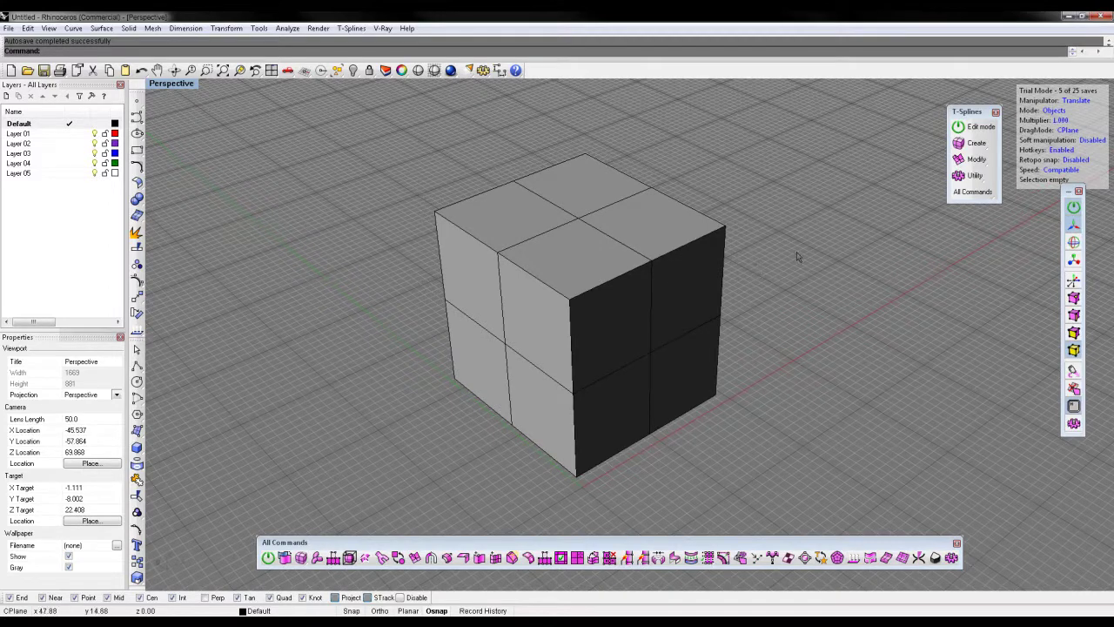
pyautogui.moveTo(825, 246)
pyautogui.mouseDown(button='right')
pyautogui.moveTo(644, 241)
pyautogui.moveTo(609, 229)
pyautogui.moveTo(673, 233)
pyautogui.moveTo(600, 308)
pyautogui.moveTo(783, 241)
pyautogui.moveTo(827, 257)
pyautogui.moveTo(721, 264)
pyautogui.moveTo(722, 224)
pyautogui.moveTo(770, 253)
pyautogui.moveTo(739, 241)
pyautogui.moveTo(728, 246)
pyautogui.moveTo(766, 258)
pyautogui.moveTo(667, 251)
pyautogui.moveTo(812, 257)
pyautogui.mouseUp(button='right')
pyautogui.press('Tab')
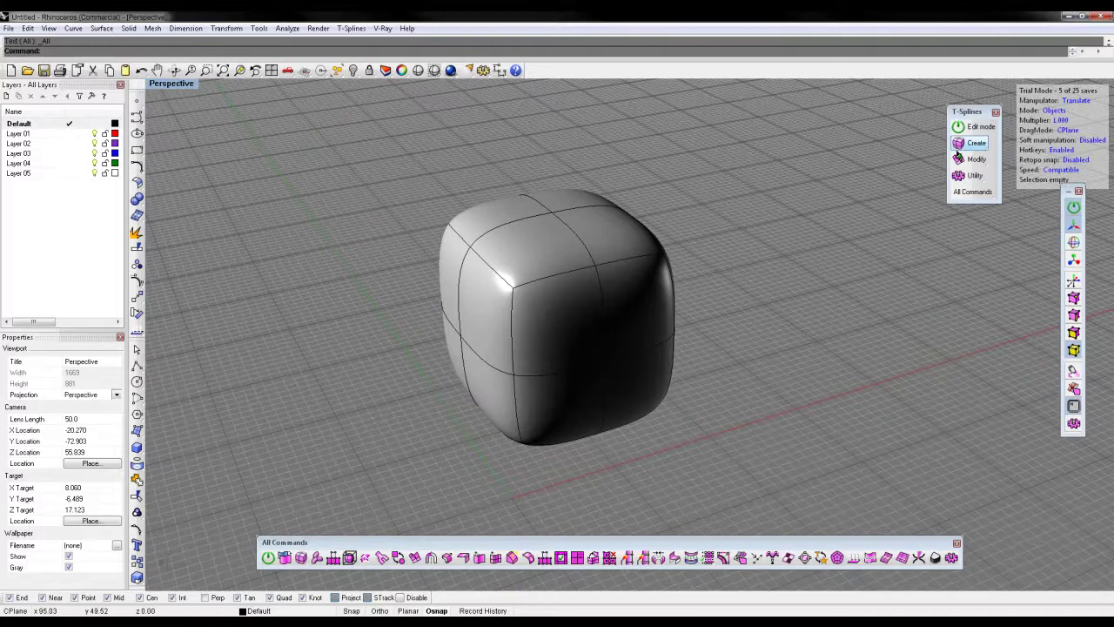
# - Create a second, elongated T-spline box beside the existing one
pyautogui.click(963, 147)
pyautogui.click(721, 343)
pyautogui.click(845, 218)
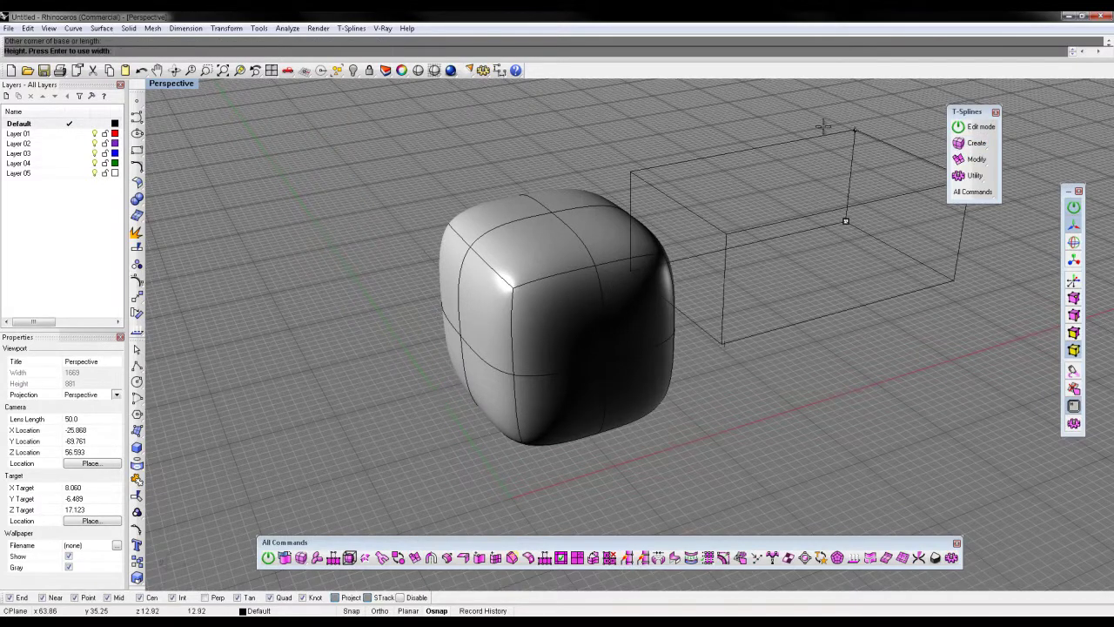
pyautogui.click(815, 107)
pyautogui.moveTo(840, 213); pyautogui.dragTo(732, 244, button='right')
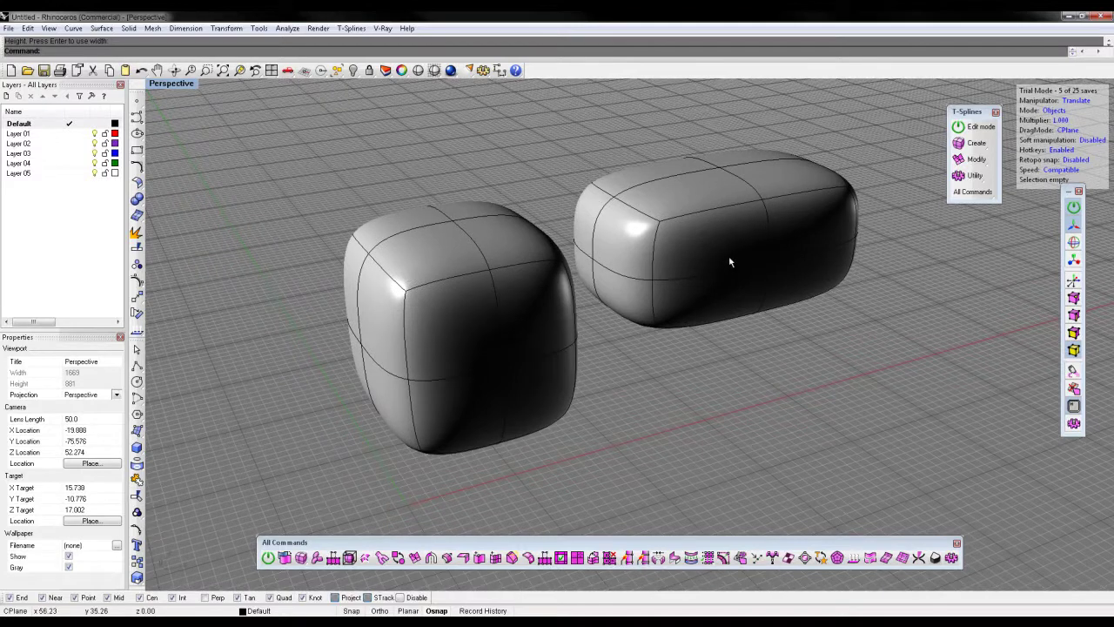
# - Delete the elongated second T-spline box
pyautogui.click(699, 257)
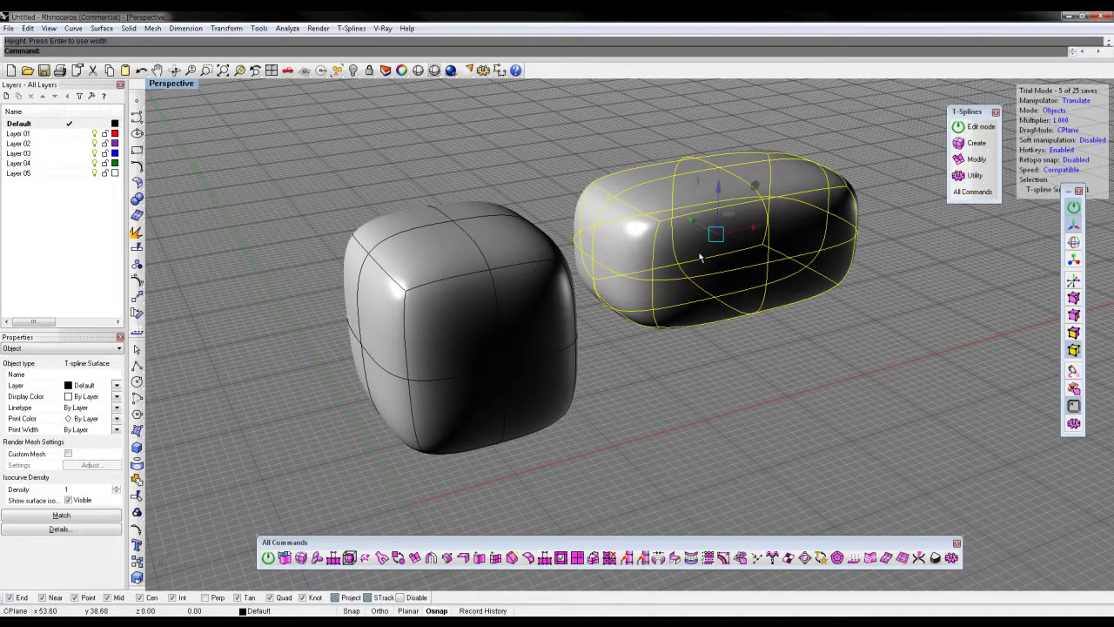
pyautogui.press('Delete')
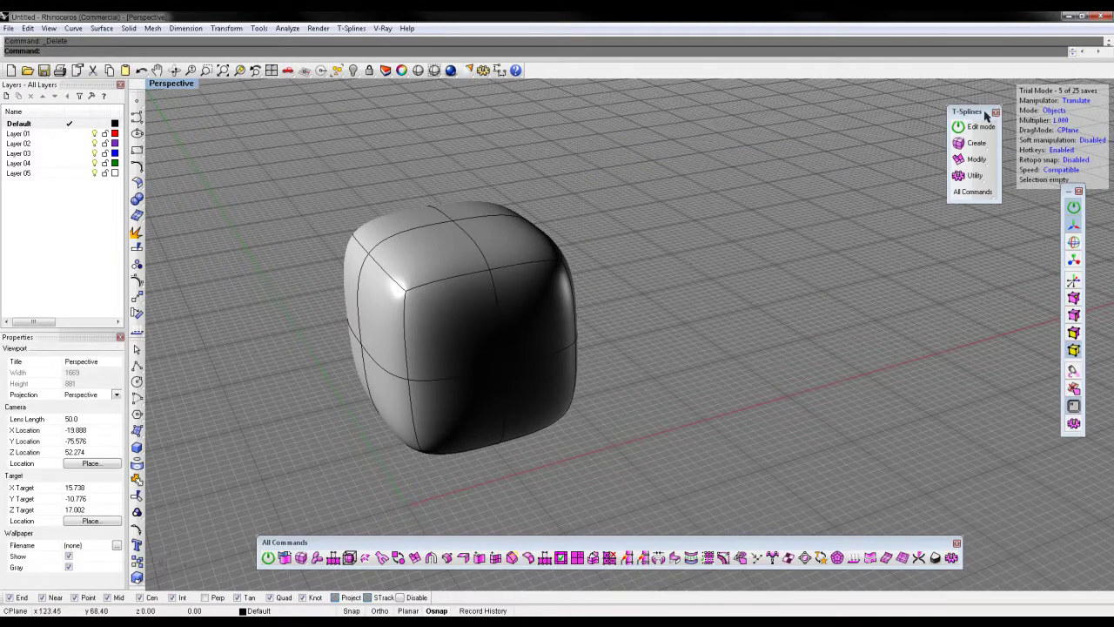
pyautogui.keyDown('shift'); pyautogui.moveTo(765, 357); pyautogui.dragTo(885, 286, button='right'); pyautogui.keyUp('shift')
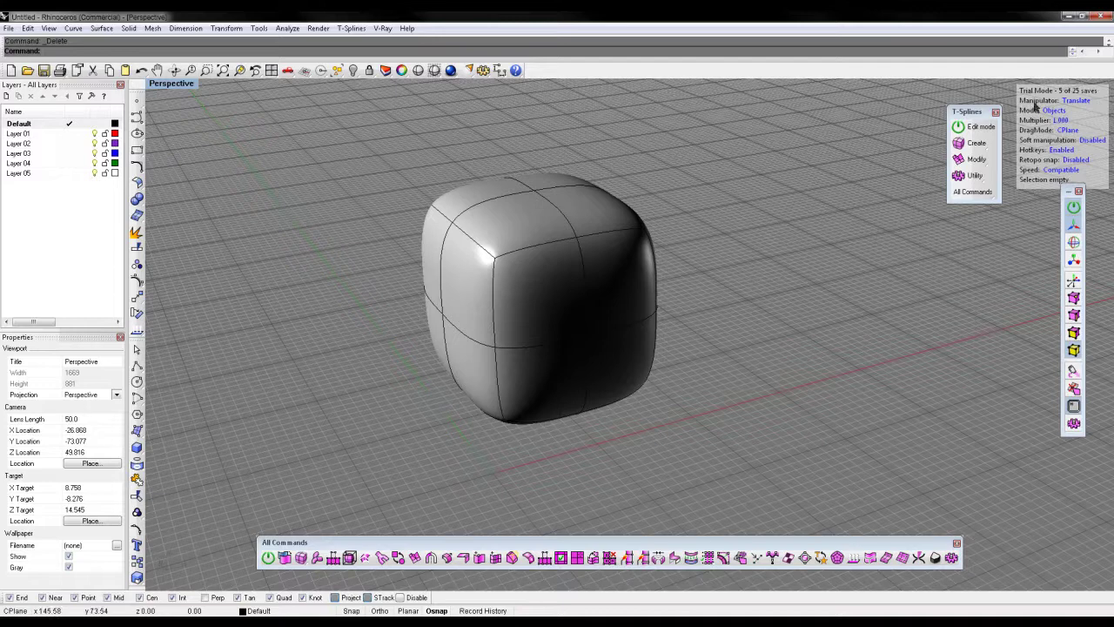
pyautogui.moveTo(732, 272); pyautogui.dragTo(836, 260, button='right')
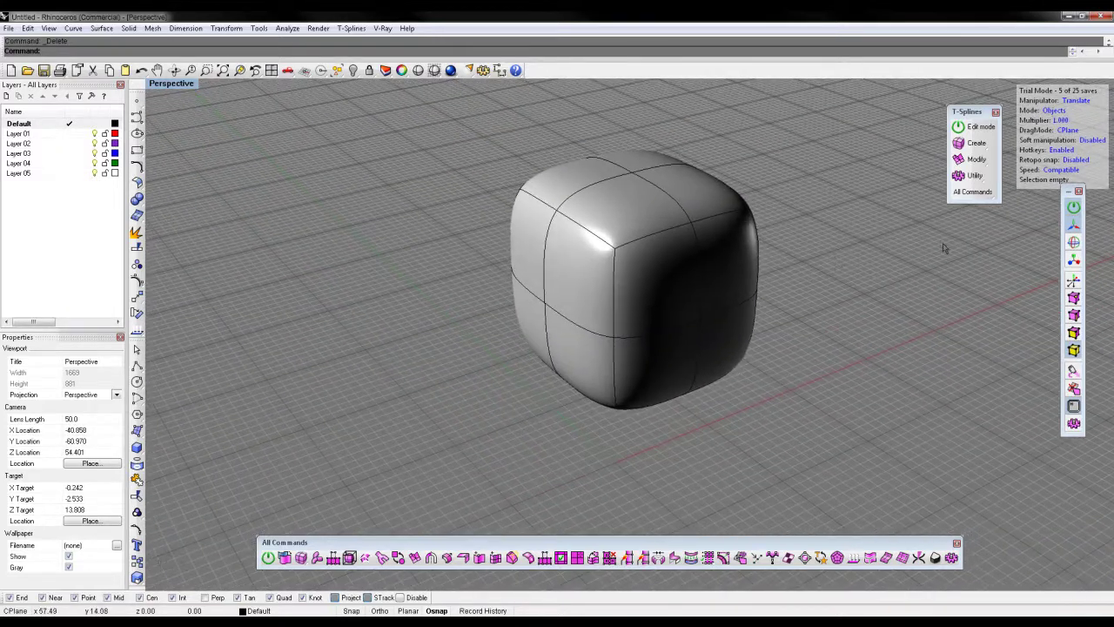
pyautogui.keyDown('shift'); pyautogui.moveTo(943, 249); pyautogui.dragTo(818, 253, button='right'); pyautogui.keyUp('shift')
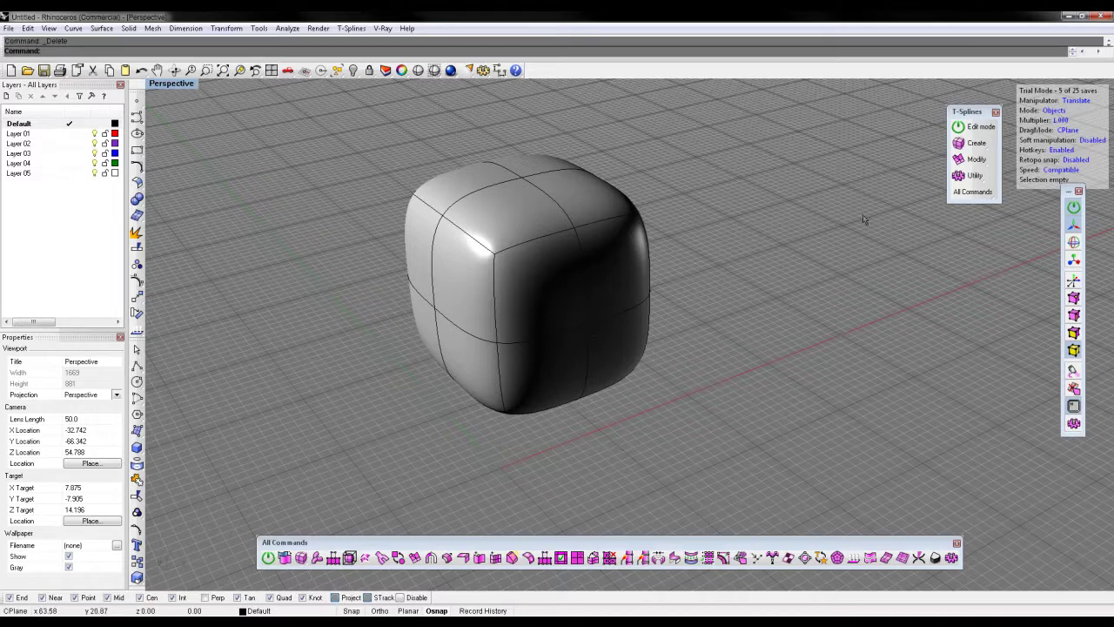
# - Select the remaining T-spline and toggle it repeatedly between box and smooth display to compare both forms
pyautogui.moveTo(1001, 251); pyautogui.dragTo(823, 267, button='right')
pyautogui.press('Tab')
pyautogui.hotkey('ctrl', 'a')
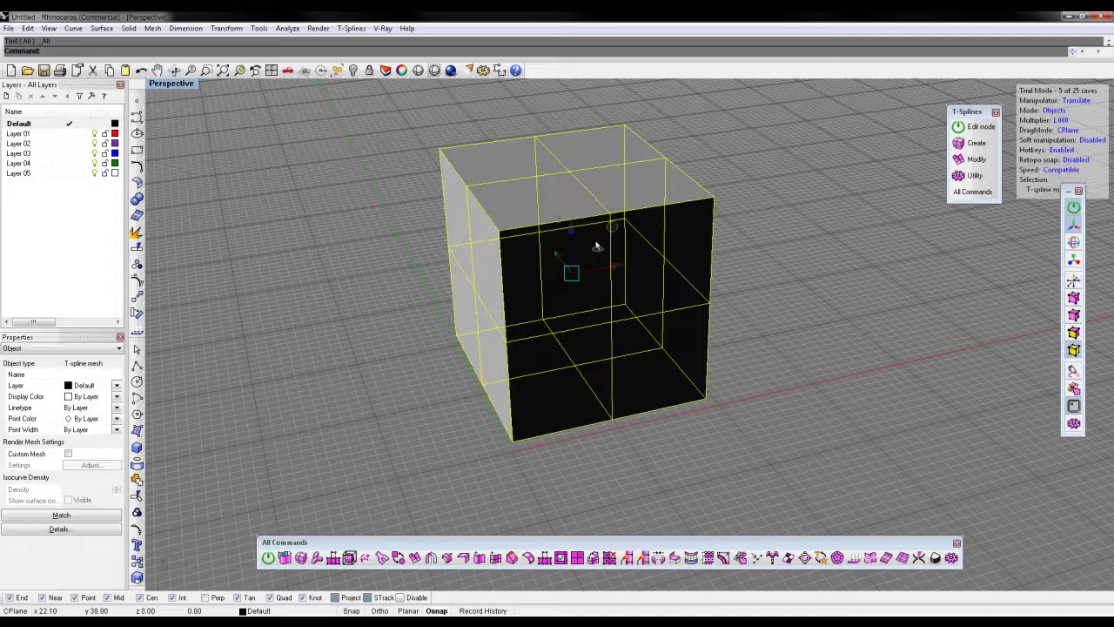
pyautogui.press('Tab')
pyautogui.press('Tab')
pyautogui.press('Tab')
pyautogui.press('Tab')
pyautogui.press('Tab')
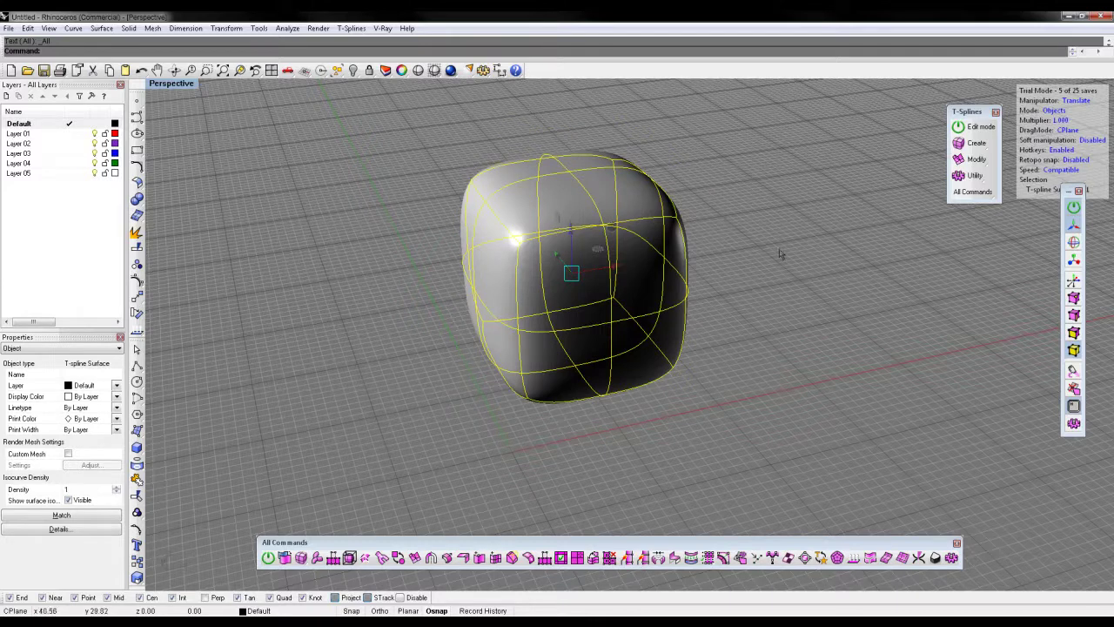
# - Try moving an upper corner control vertex of the box outward in vertex mode, and undo the move
pyautogui.moveTo(781, 253); pyautogui.dragTo(1097, 323, button='right')
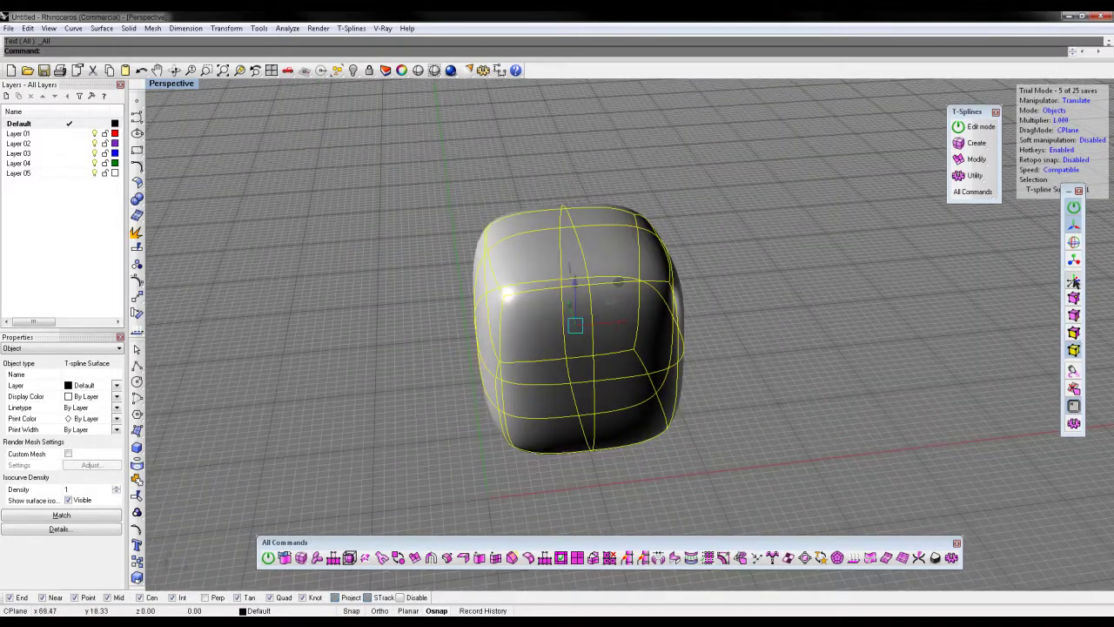
pyautogui.click(1074, 297)
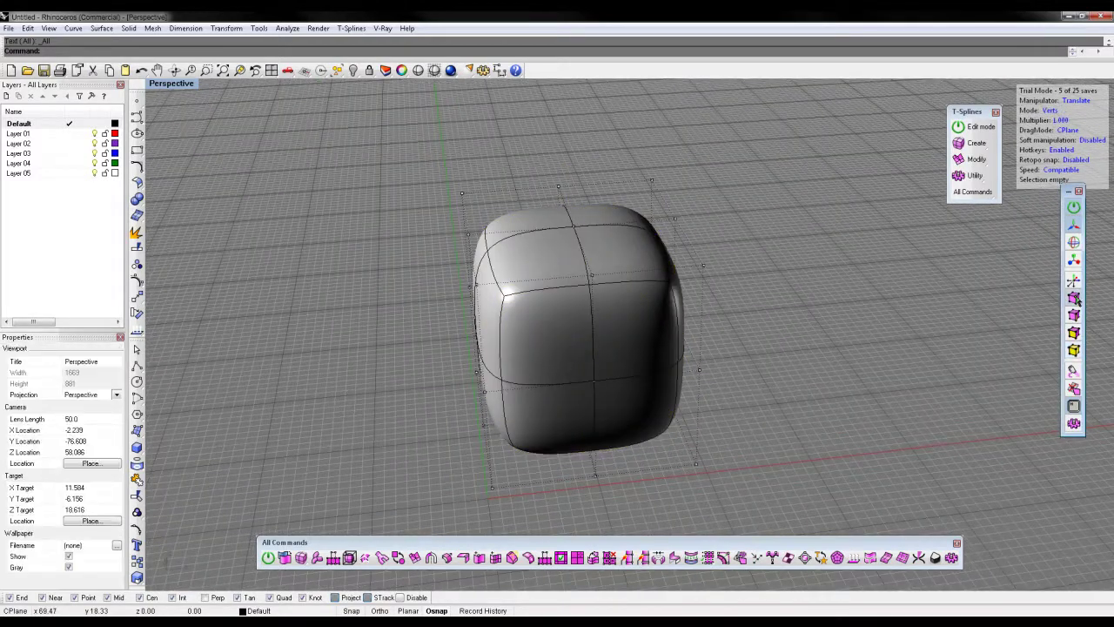
pyautogui.moveTo(670, 246); pyautogui.dragTo(657, 238, button='right')
pyautogui.click(666, 252)
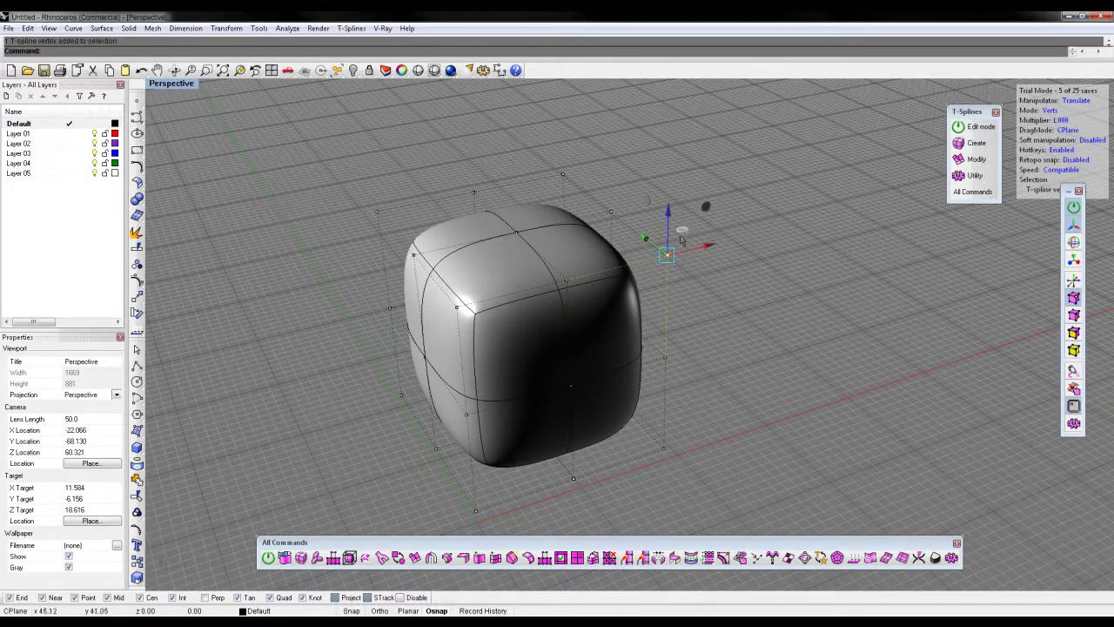
pyautogui.moveTo(681, 240); pyautogui.dragTo(878, 365)
pyautogui.hotkey('ctrl', 'z')
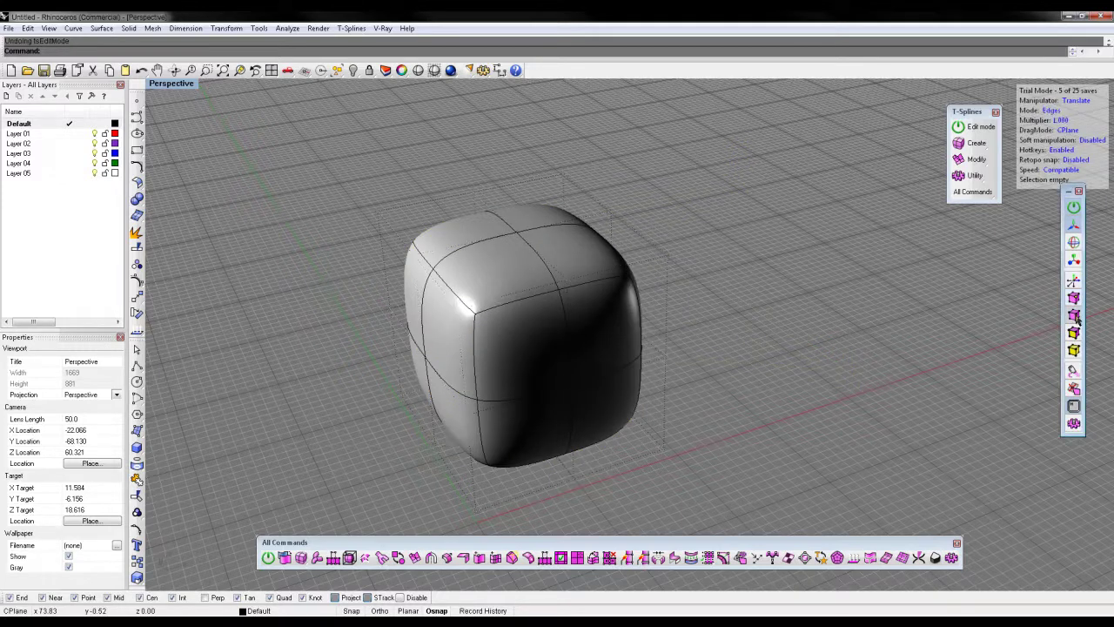
# - Try scaling the vertical edge loop around the box's middle inward in edge mode, and undo the scaling
pyautogui.click(569, 331)
pyautogui.doubleClick(539, 260)
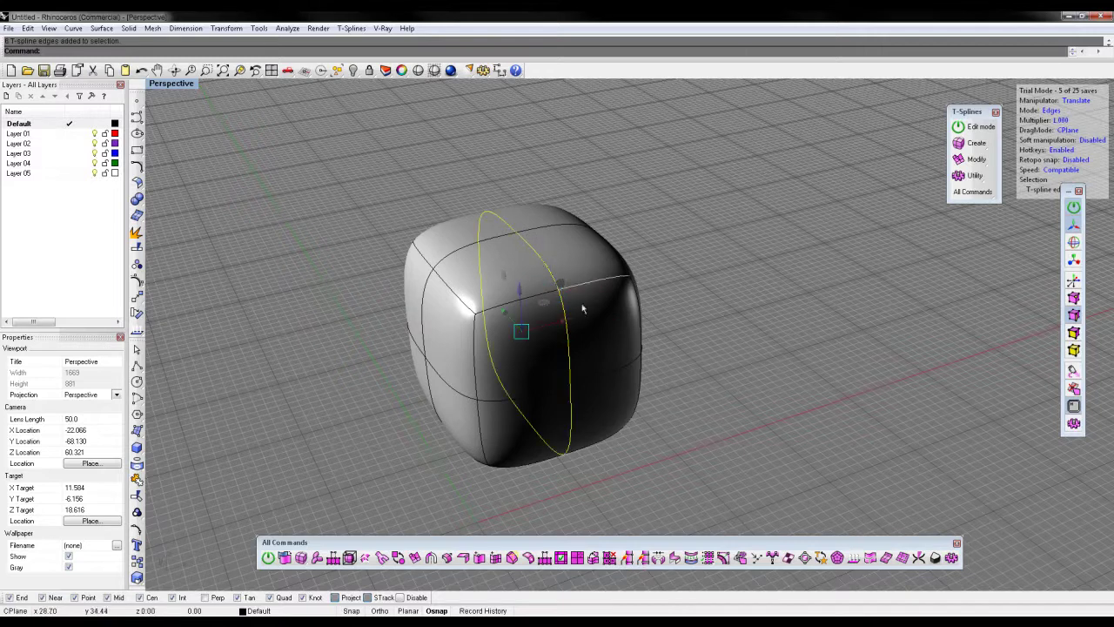
pyautogui.click(1073, 260)
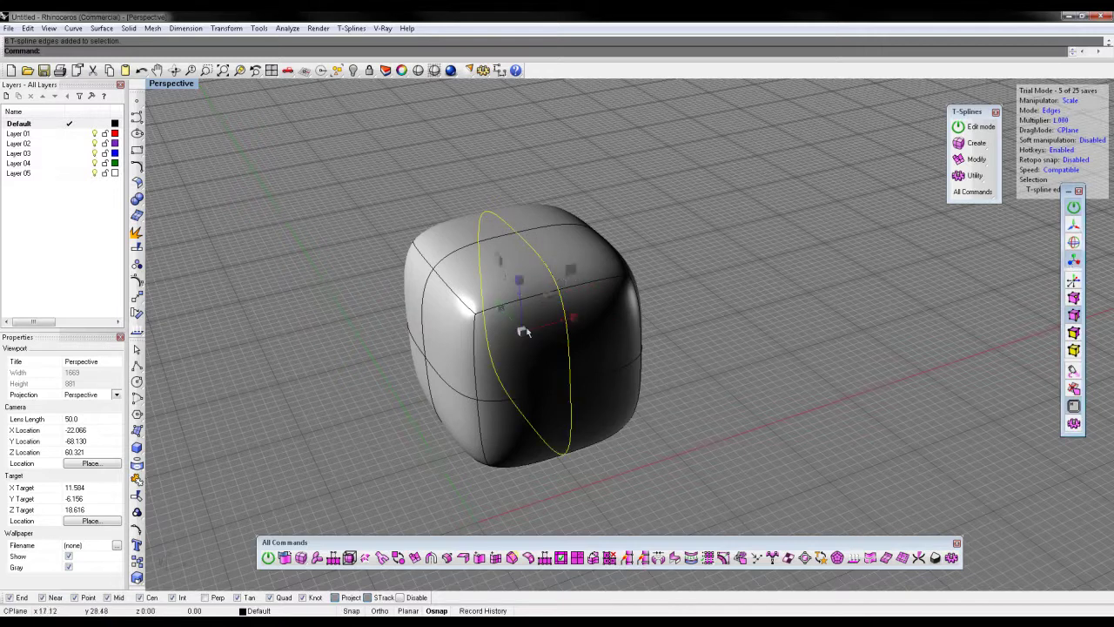
pyautogui.moveTo(522, 331); pyautogui.dragTo(484, 394)
pyautogui.press('Escape')
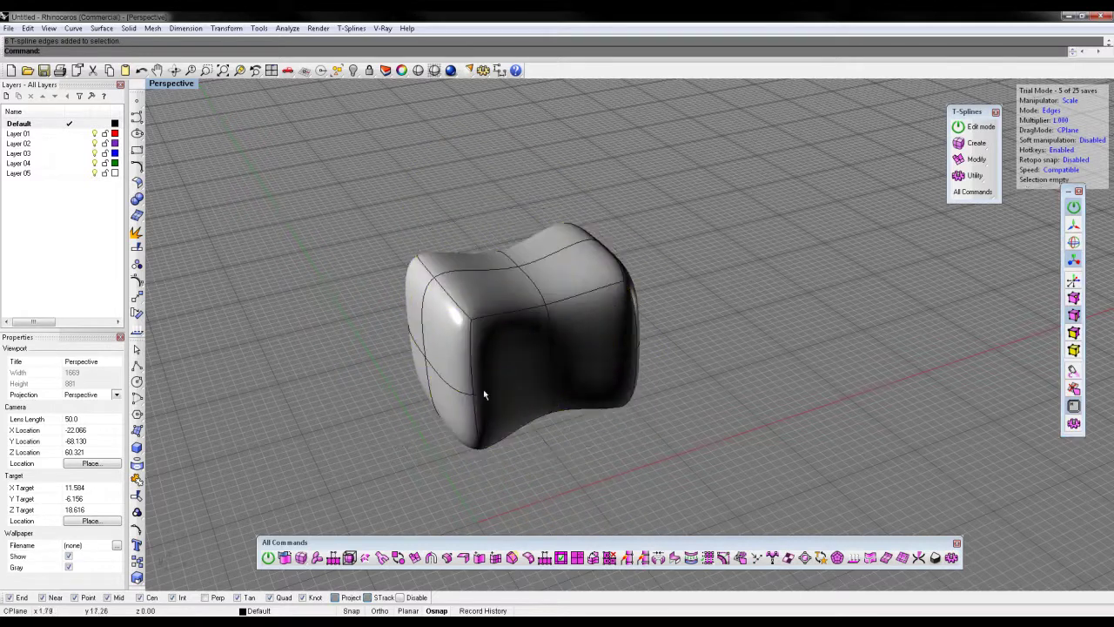
pyautogui.hotkey('ctrl', 'z')
pyautogui.hotkey('ctrl', 'z')
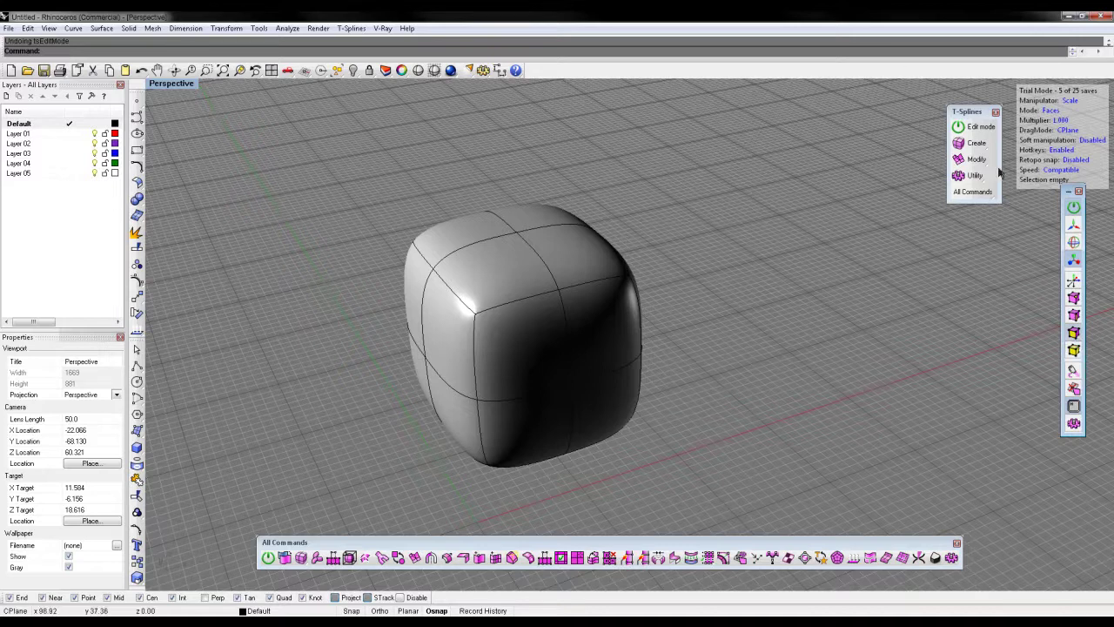
# - Select the front quarter face on top of the box in face mode and subdivide it with the exact option
pyautogui.click(511, 277)
pyautogui.click(565, 251)
pyautogui.click(515, 218)
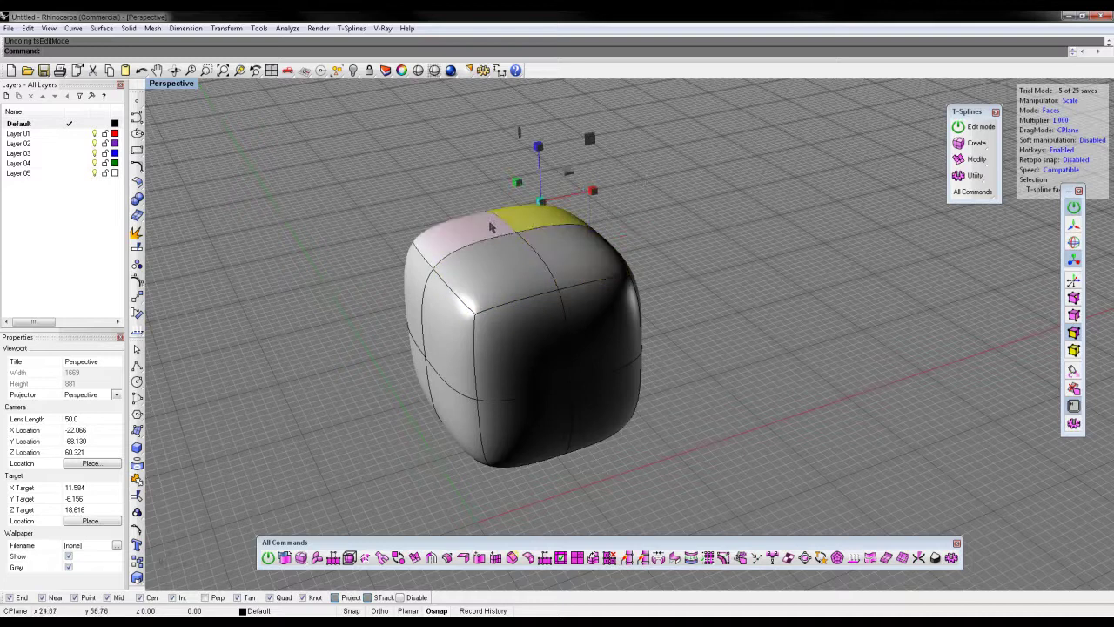
pyautogui.click(457, 233)
pyautogui.click(494, 259)
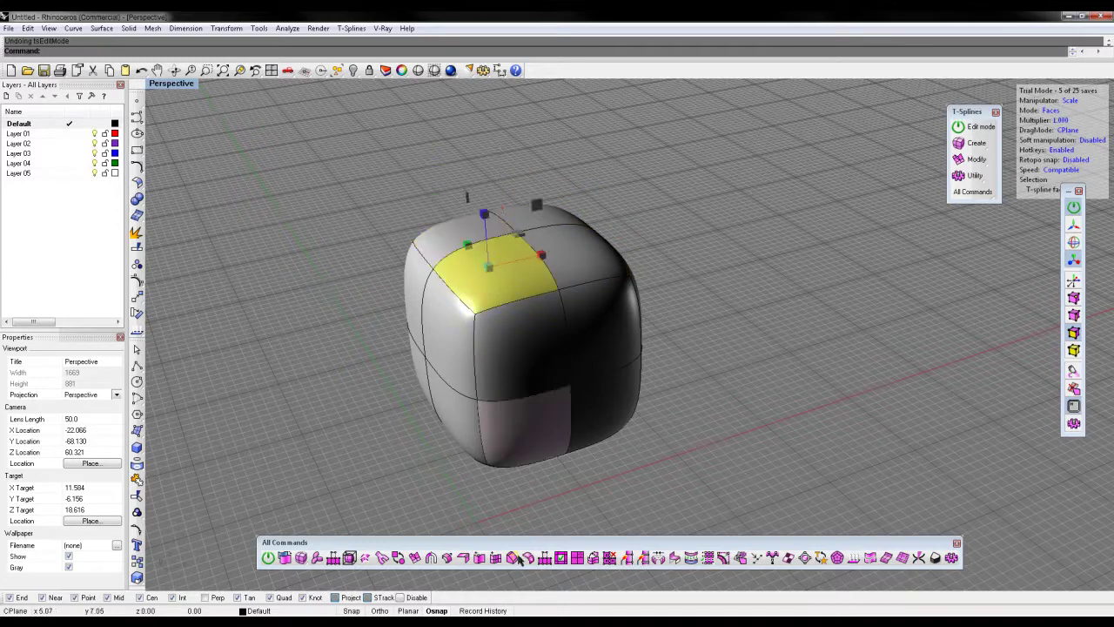
pyautogui.click(576, 558)
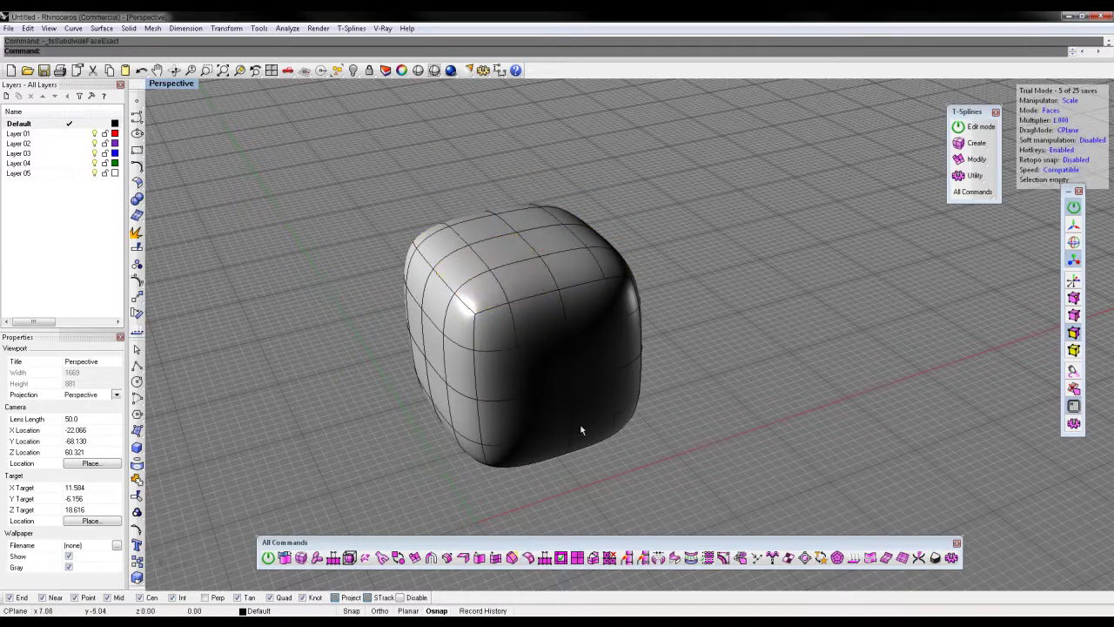
# - Select the four small faces of the subdivided top quarter and subdivide them again with the exact option
pyautogui.click(481, 290)
pyautogui.click(503, 254)
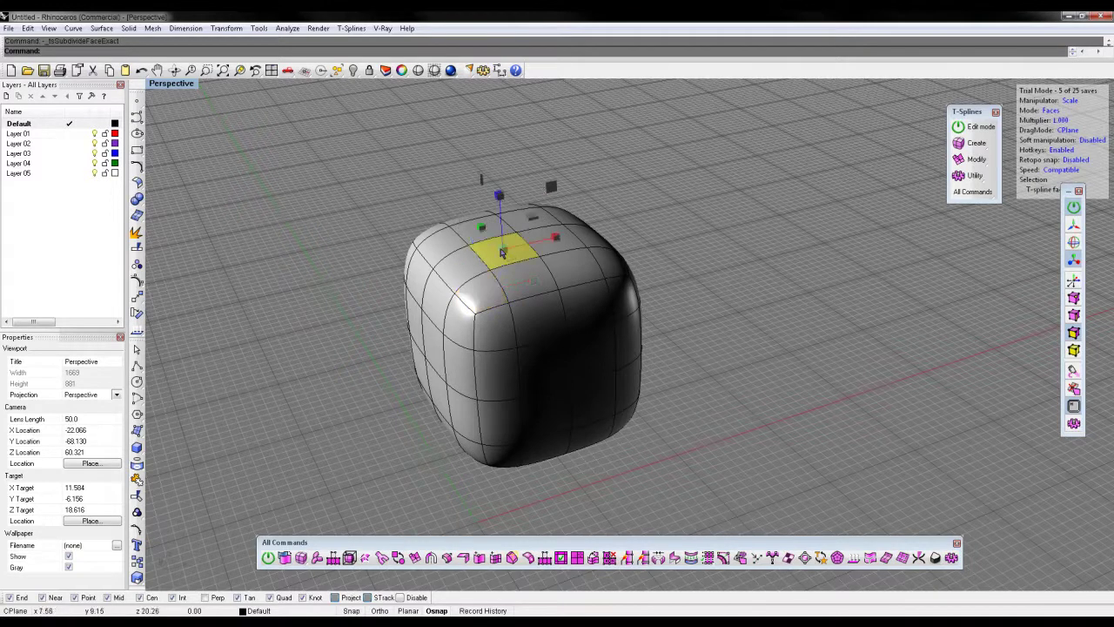
pyautogui.keyDown('shift'); pyautogui.click(462, 263); pyautogui.keyUp('shift')
pyautogui.keyDown('shift'); pyautogui.click(481, 294); pyautogui.keyUp('shift')
pyautogui.keyDown('shift'); pyautogui.click(529, 282); pyautogui.keyUp('shift')
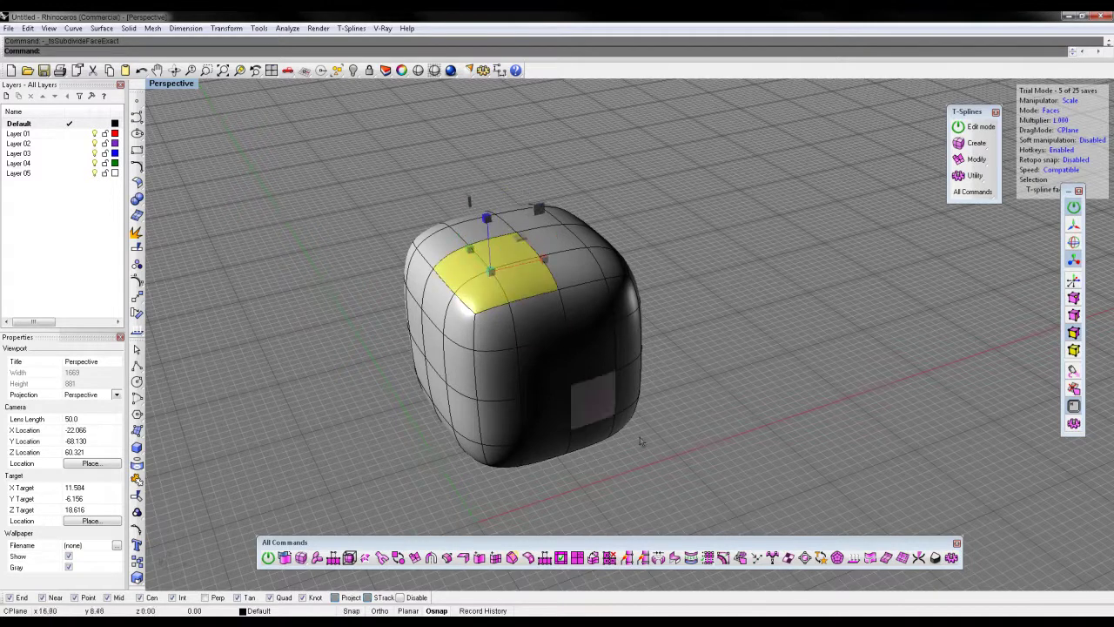
pyautogui.click(577, 558)
# - Pull one small top face upward into a thin spike with the translate manipulator, and undo it together with the face subdivisions
pyautogui.moveTo(474, 237); pyautogui.dragTo(512, 257, button='right')
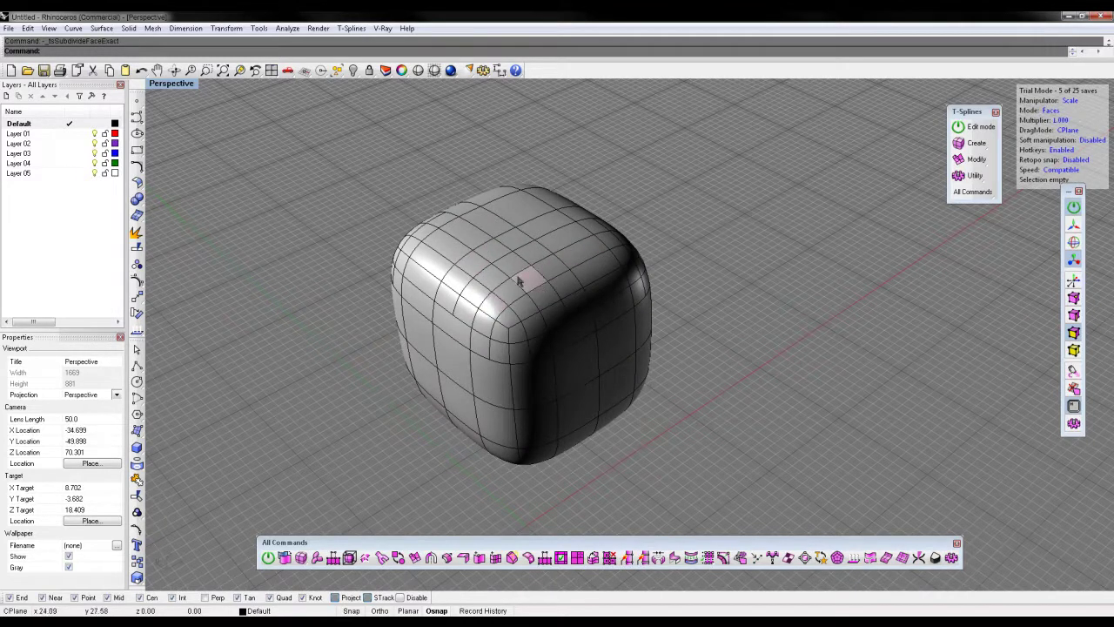
pyautogui.scroll(3, 514, 270)
pyautogui.scroll(-3, 514, 269)
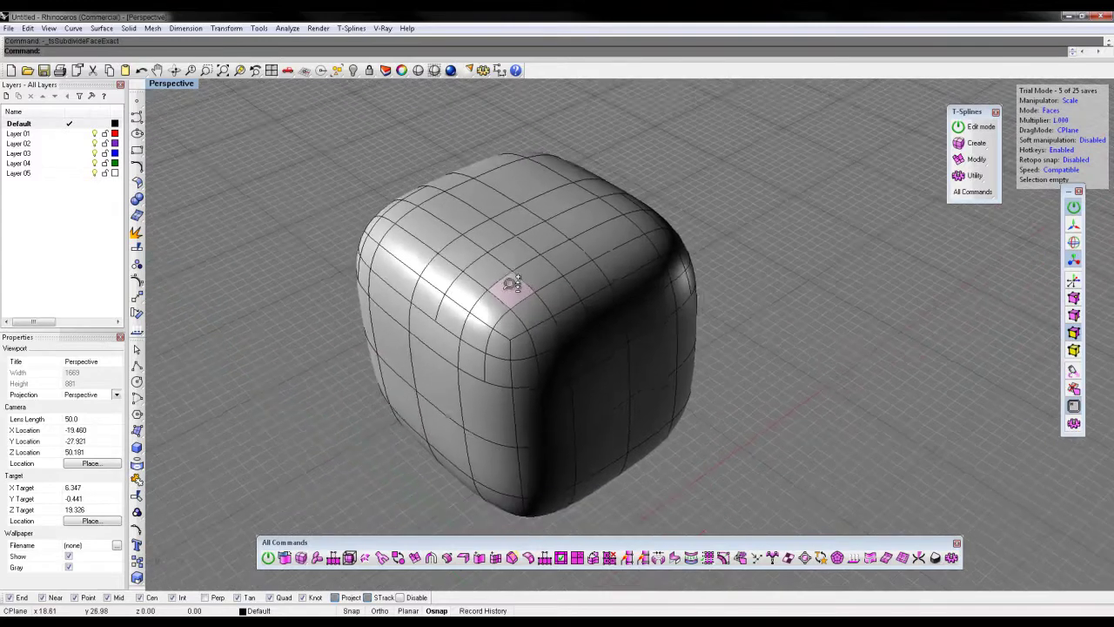
pyautogui.click(530, 273)
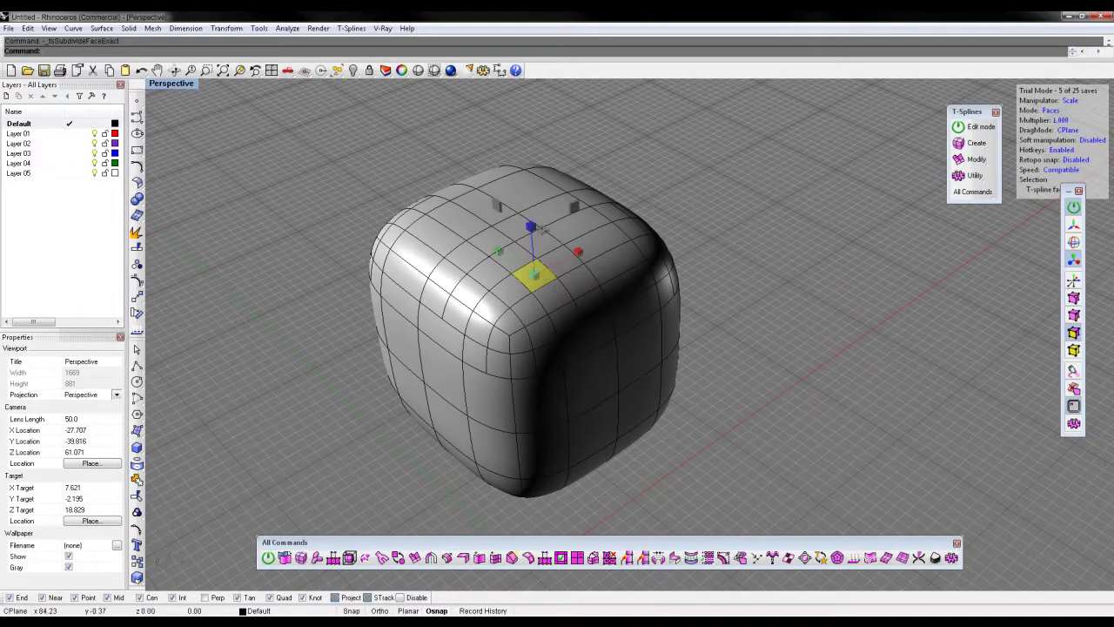
pyautogui.click(1073, 226)
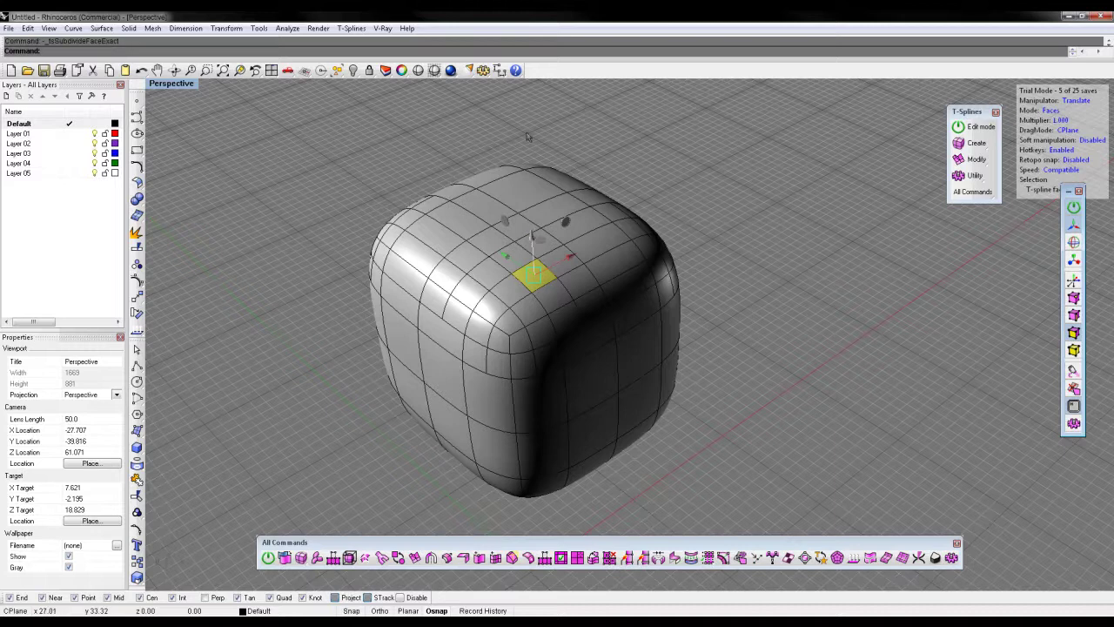
pyautogui.moveTo(527, 137); pyautogui.dragTo(523, 122)
pyautogui.click(771, 189)
pyautogui.moveTo(771, 189); pyautogui.dragTo(669, 199, button='right')
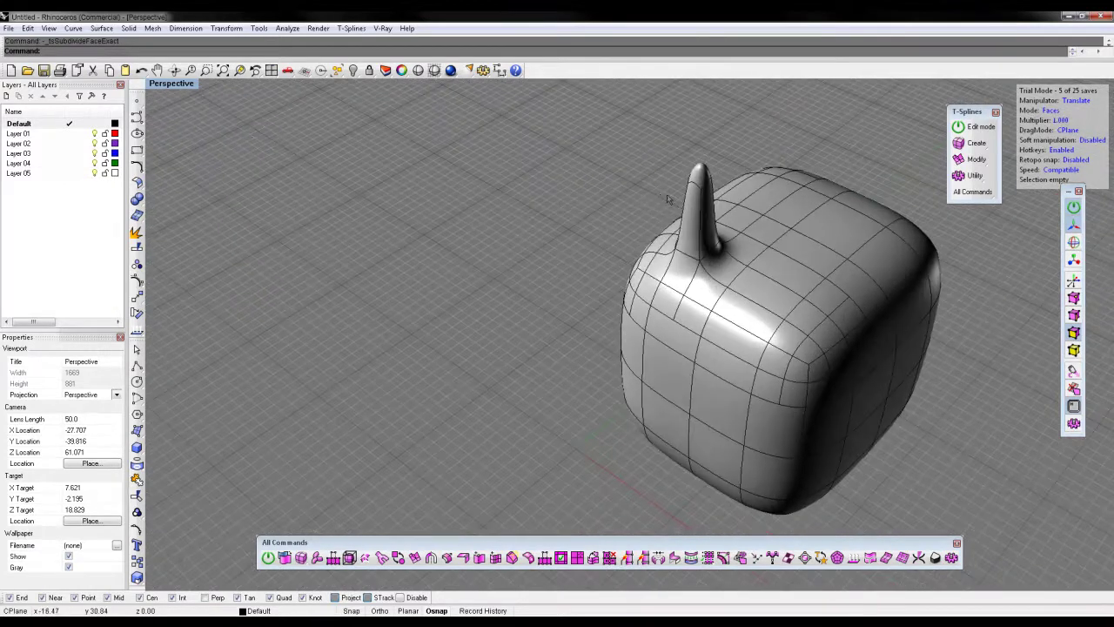
pyautogui.hotkey('ctrl', 'z')
pyautogui.hotkey('ctrl', 'z')
# - Extrude the front quarter face on top of the box upward into a column, and extend it by extruding its end face
pyautogui.moveTo(541, 258); pyautogui.dragTo(520, 231, button='right')
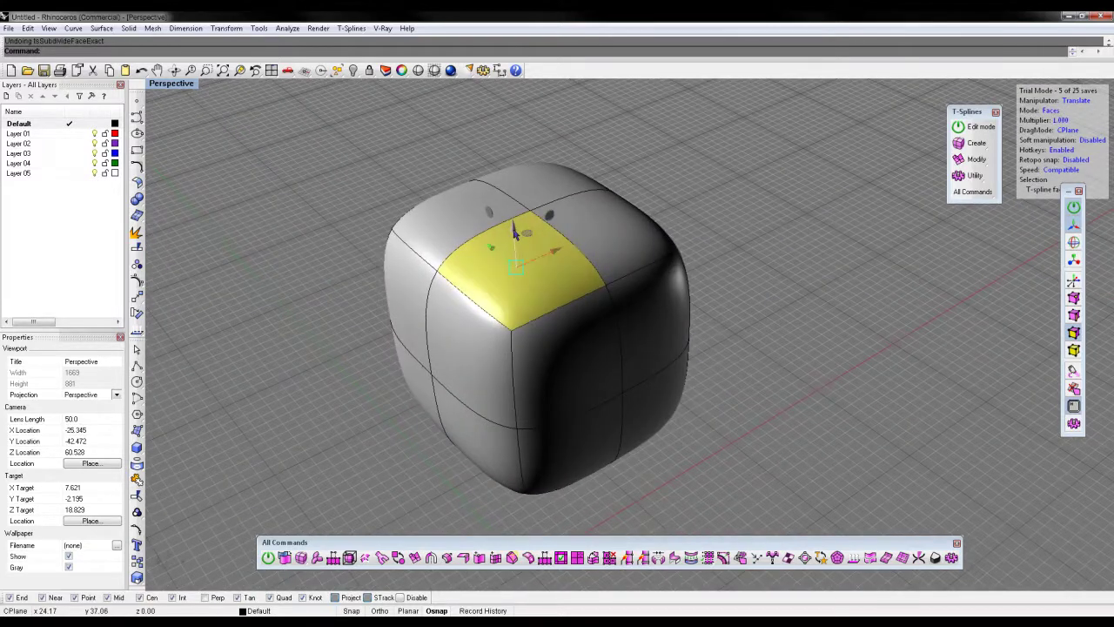
pyautogui.keyDown('alt'); pyautogui.moveTo(515, 234); pyautogui.dragTo(508, 175); pyautogui.keyUp('alt')
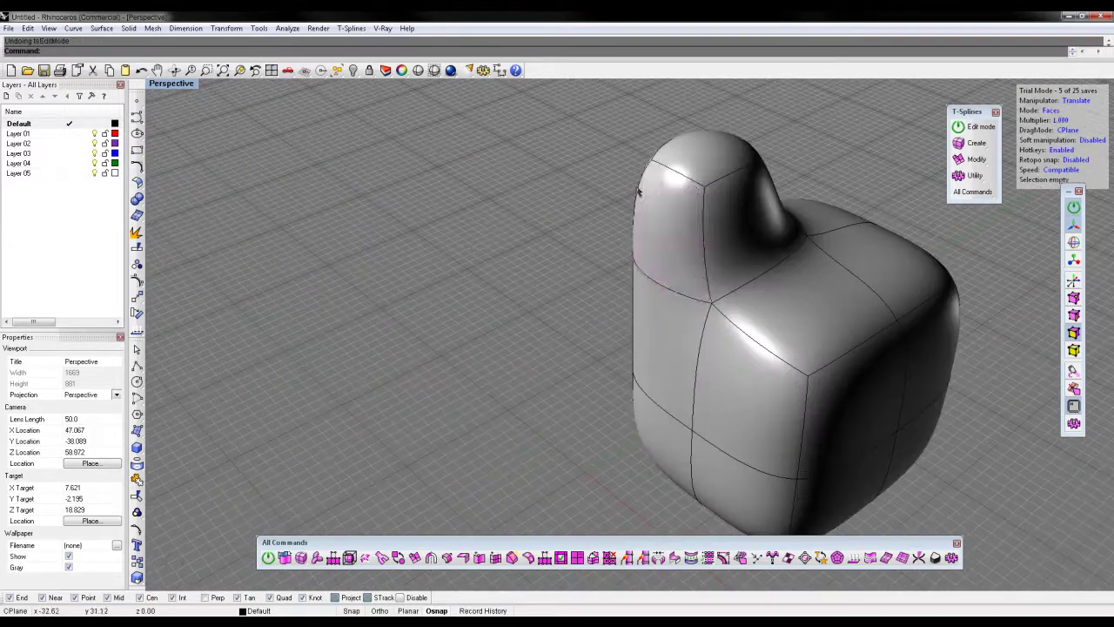
pyautogui.moveTo(638, 191); pyautogui.dragTo(522, 237, button='right')
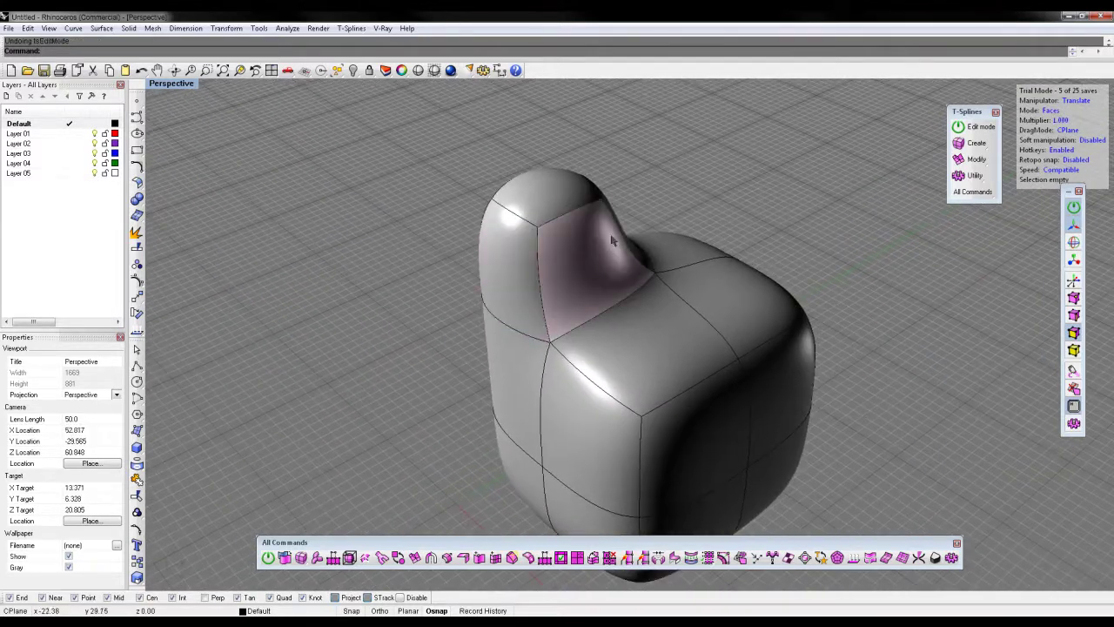
pyautogui.click(533, 200)
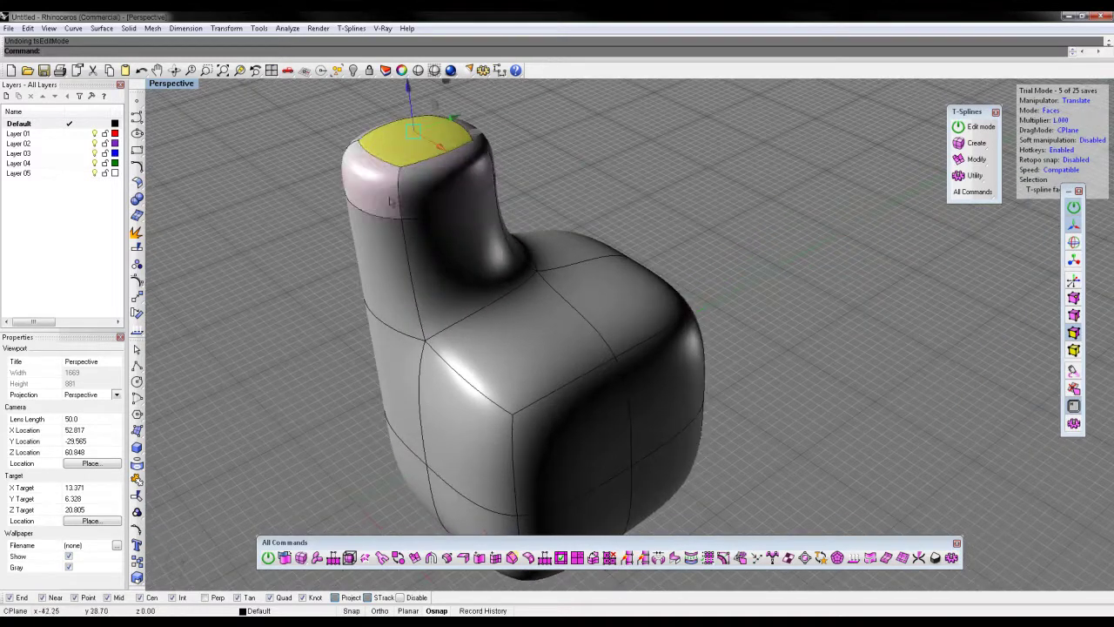
# - Select the side face at the tip of the column and pull it outward into a long horizontal spout with the translate manipulator
pyautogui.moveTo(394, 178); pyautogui.dragTo(478, 228, button='right')
pyautogui.click(545, 179)
pyautogui.click(488, 211)
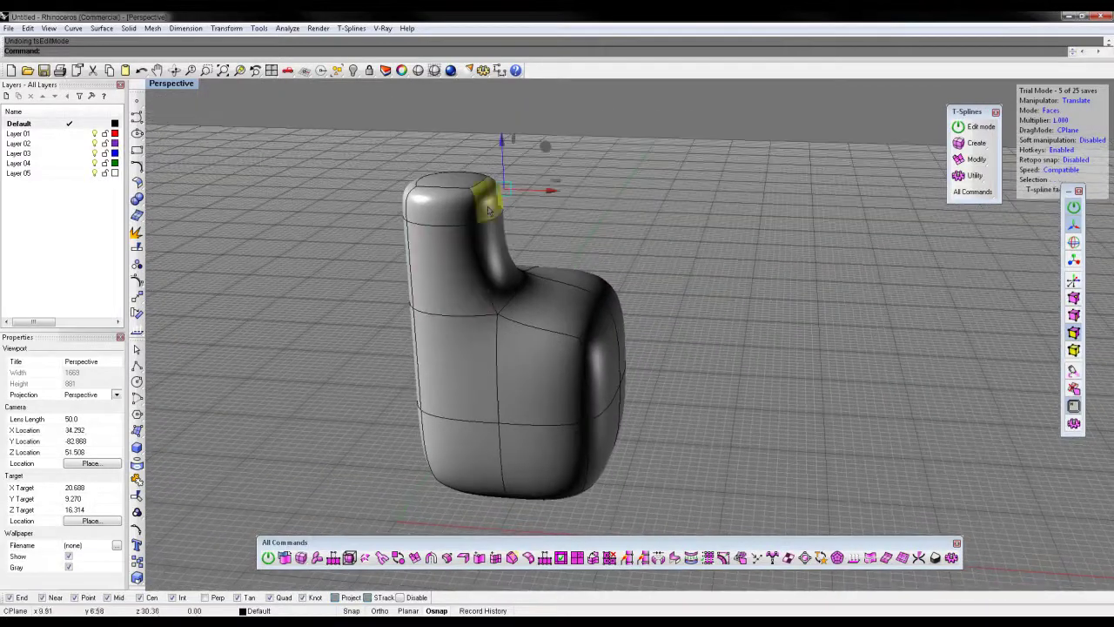
pyautogui.moveTo(638, 202); pyautogui.dragTo(651, 202)
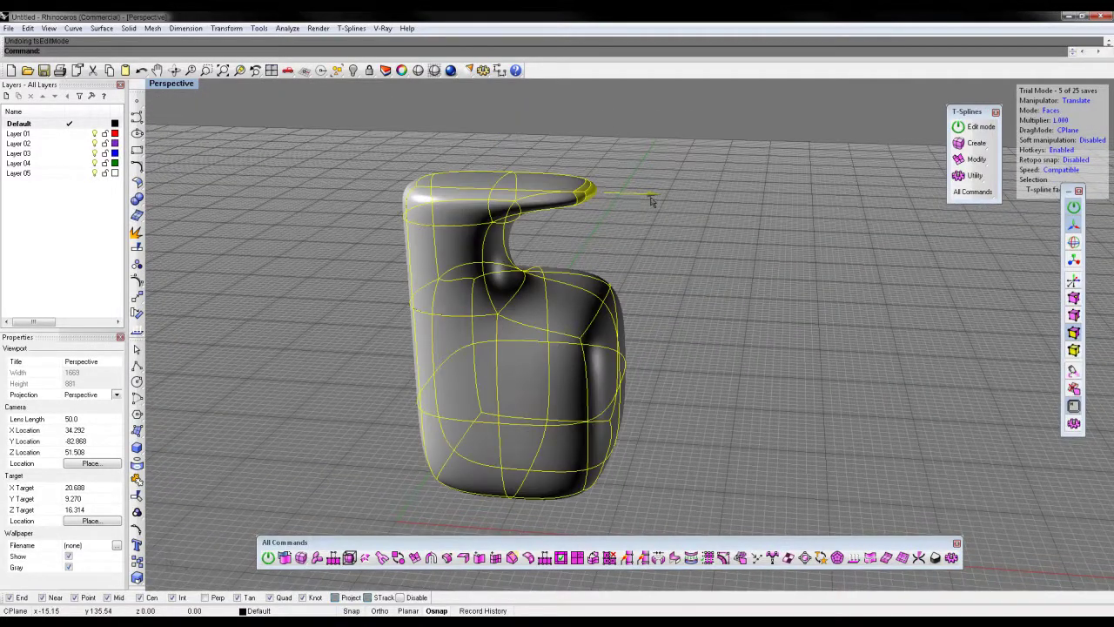
pyautogui.click(696, 256)
# - Select the two opposite side faces of the column's neck and scale them toward each other to narrow the neck
pyautogui.moveTo(696, 256); pyautogui.dragTo(649, 253, button='right')
pyautogui.click(577, 241)
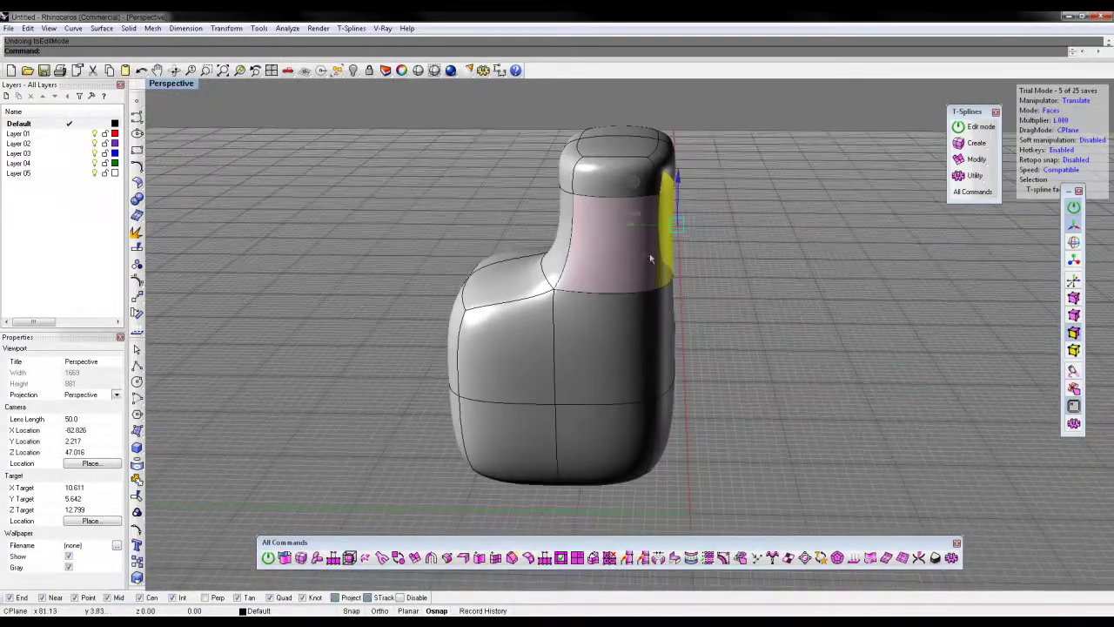
pyautogui.keyDown('shift'); pyautogui.click(567, 244); pyautogui.keyUp('shift')
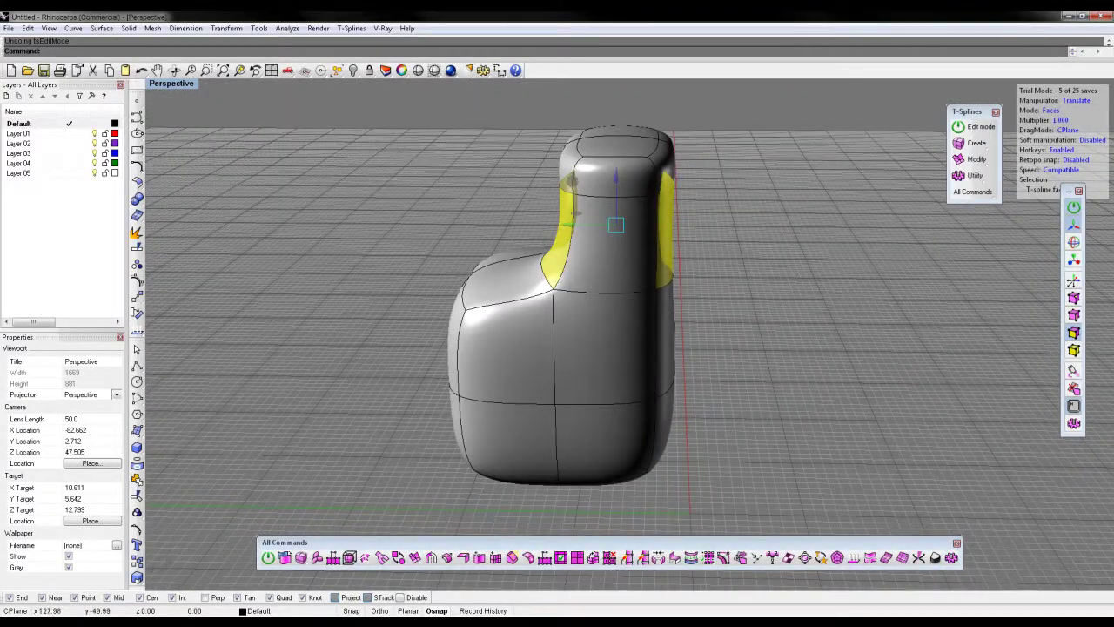
pyautogui.click(1074, 258)
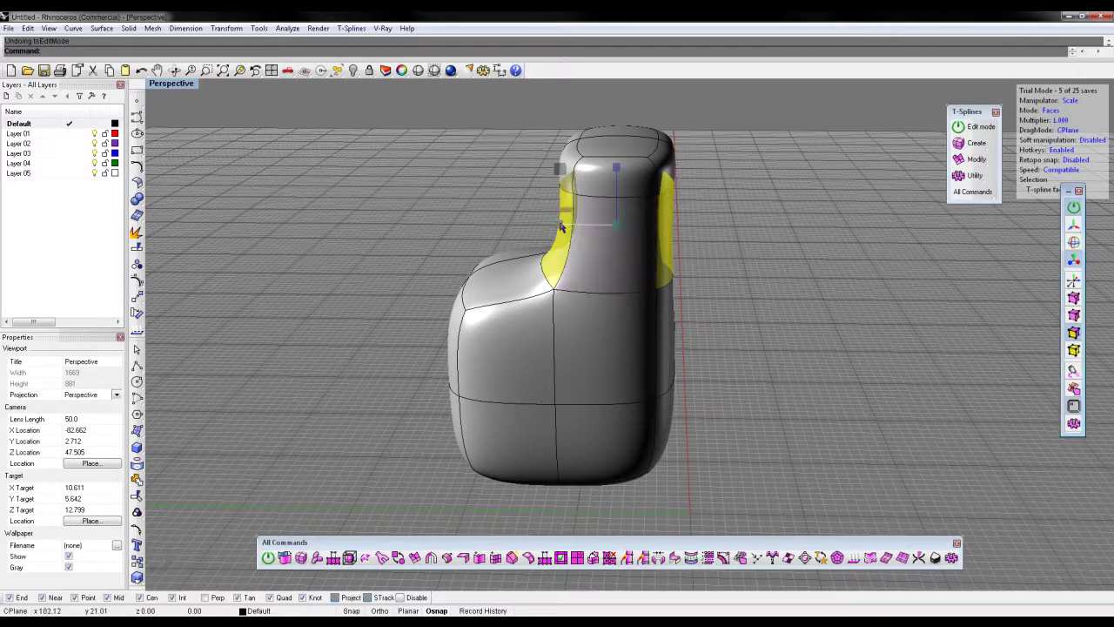
pyautogui.moveTo(574, 226)
pyautogui.mouseDown()
pyautogui.moveTo(607, 228)
pyautogui.moveTo(583, 228)
pyautogui.mouseUp()
pyautogui.hotkey('ctrl', 'z')
pyautogui.hotkey('ctrl', 'z')
pyautogui.hotkey('ctrl', 'z')
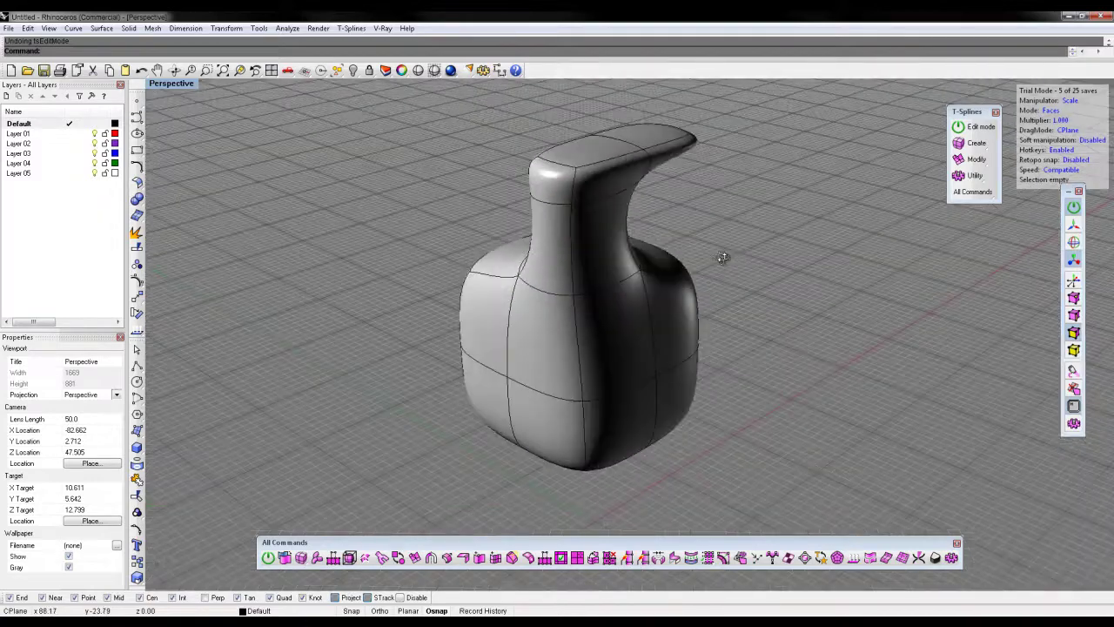
pyautogui.moveTo(723, 258); pyautogui.dragTo(630, 235, button='right')
pyautogui.scroll(5, 634, 229)
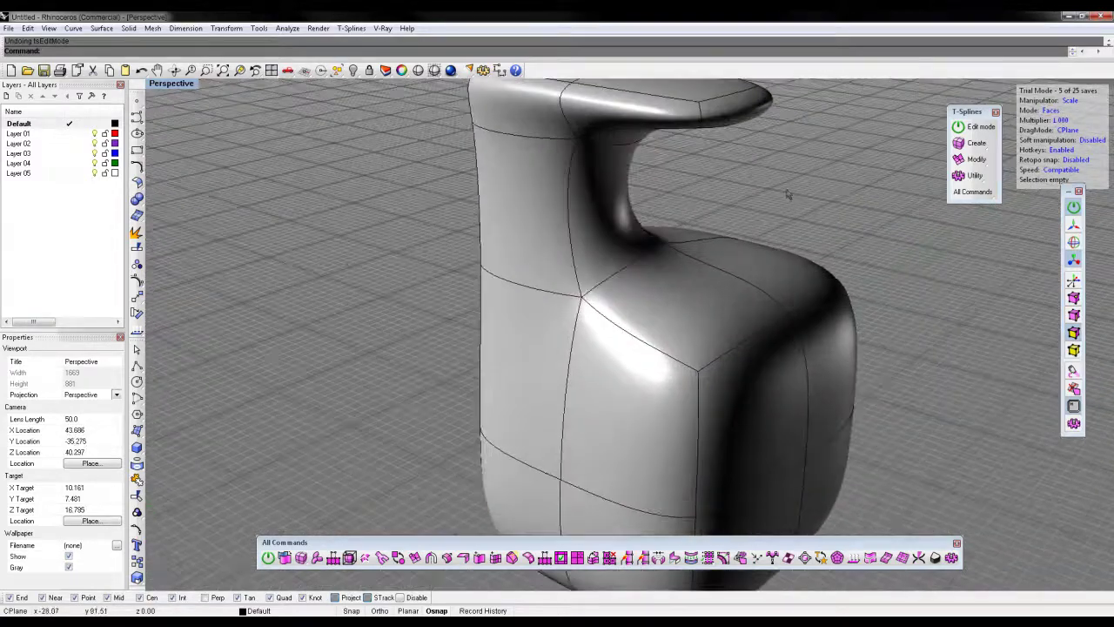
pyautogui.scroll(-6, 789, 193)
pyautogui.moveTo(855, 251); pyautogui.dragTo(916, 335, button='right')
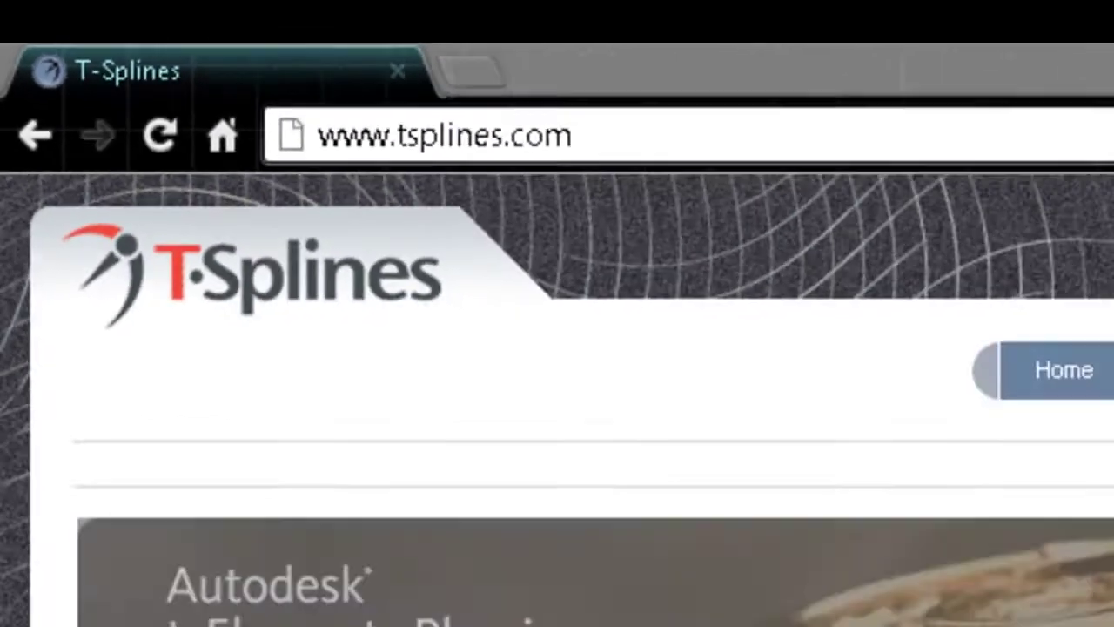
# - Look through the products for Rhino on the T-Splines website and return to the Rhino model
pyautogui.moveTo(351, 114)
pyautogui.moveTo(342, 139)
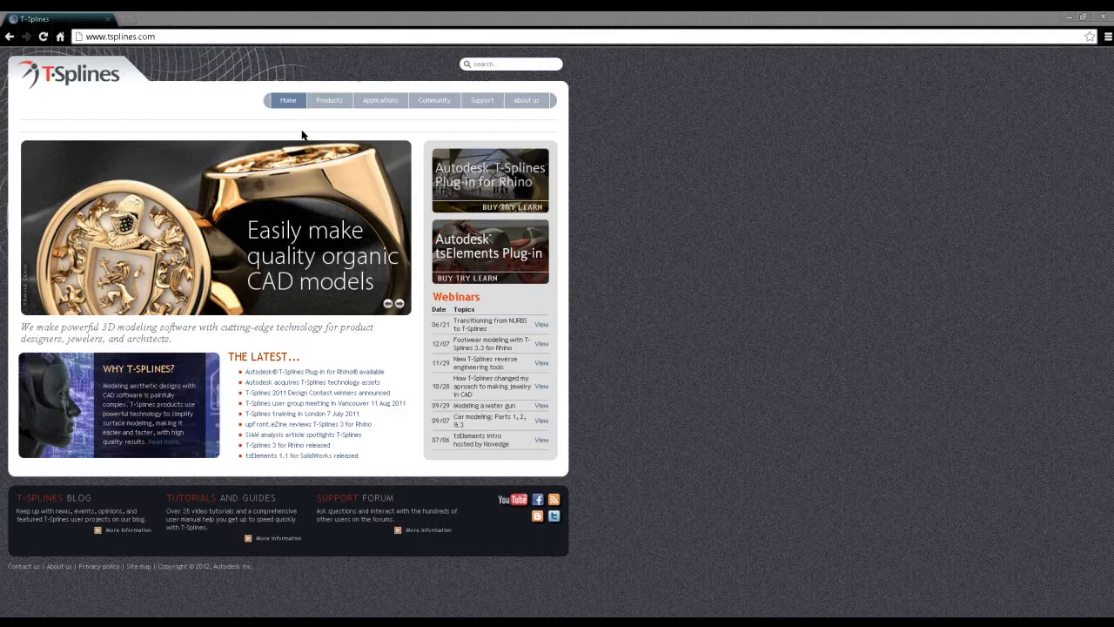
pyautogui.moveTo(329, 100)
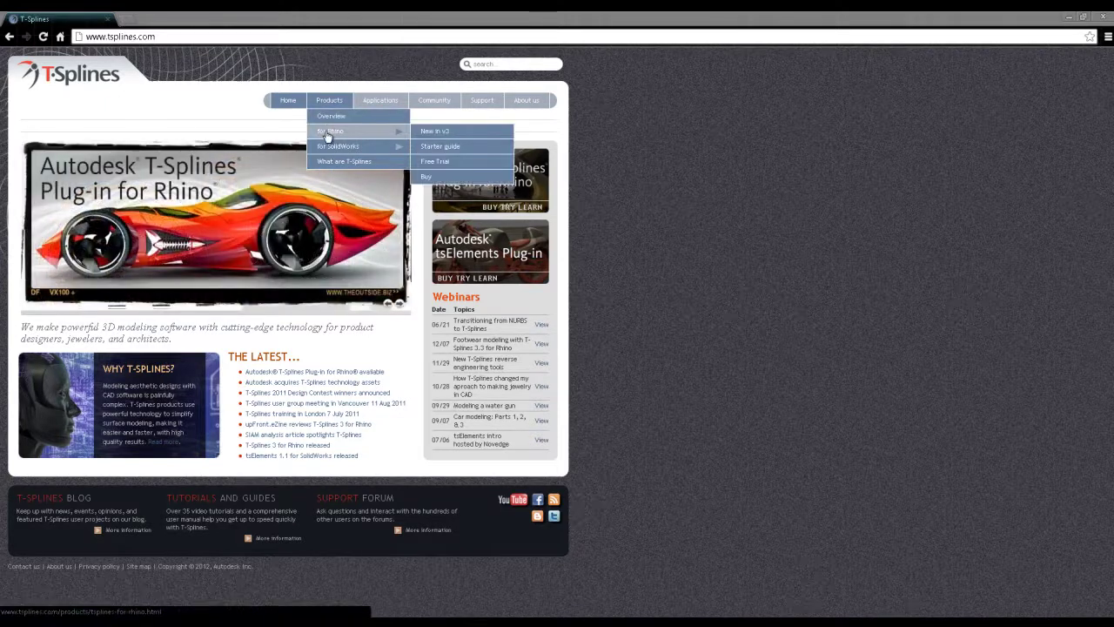
pyautogui.click(1069, 18)
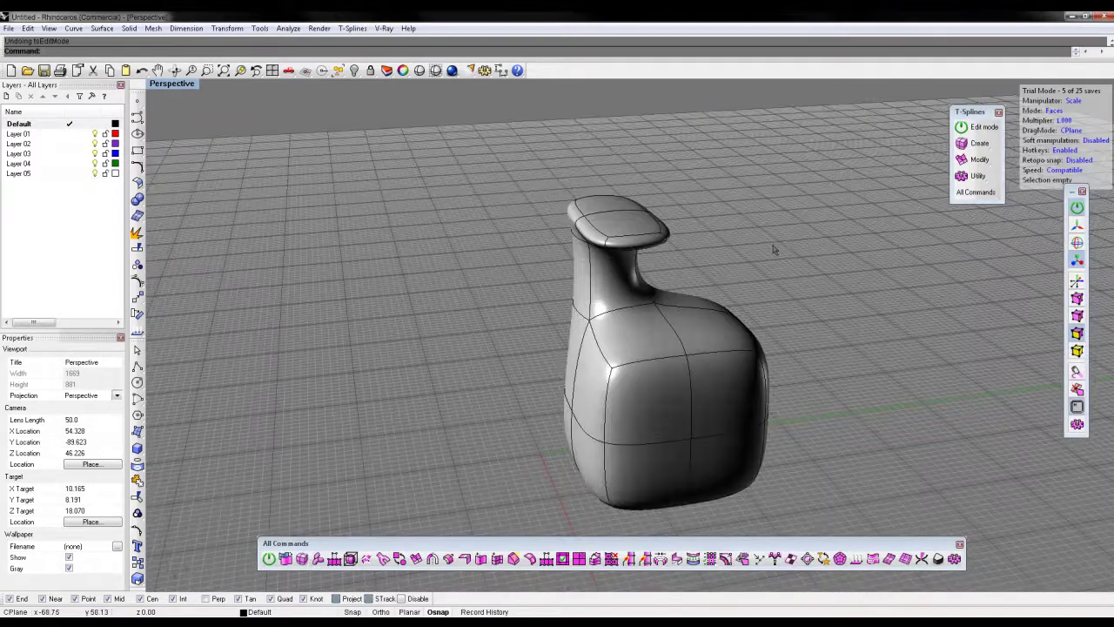
# - Select the end face of the spout and delete it to open the bottle
pyautogui.moveTo(774, 249); pyautogui.dragTo(668, 231, button='right')
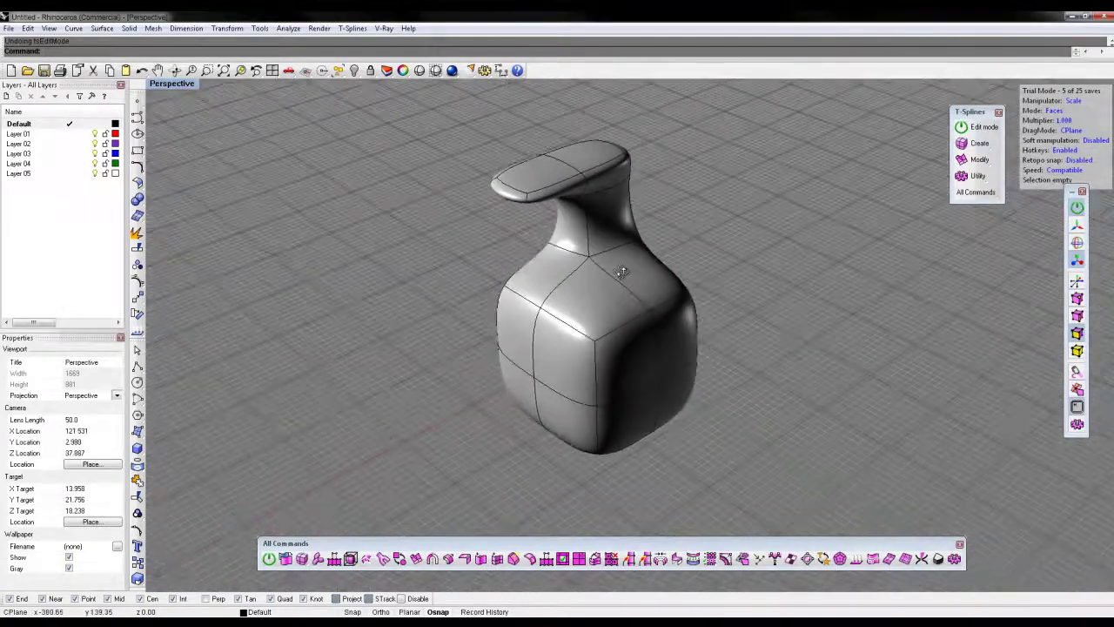
pyautogui.moveTo(622, 271); pyautogui.dragTo(684, 259, button='right')
pyautogui.moveTo(460, 260); pyautogui.dragTo(484, 230, button='right')
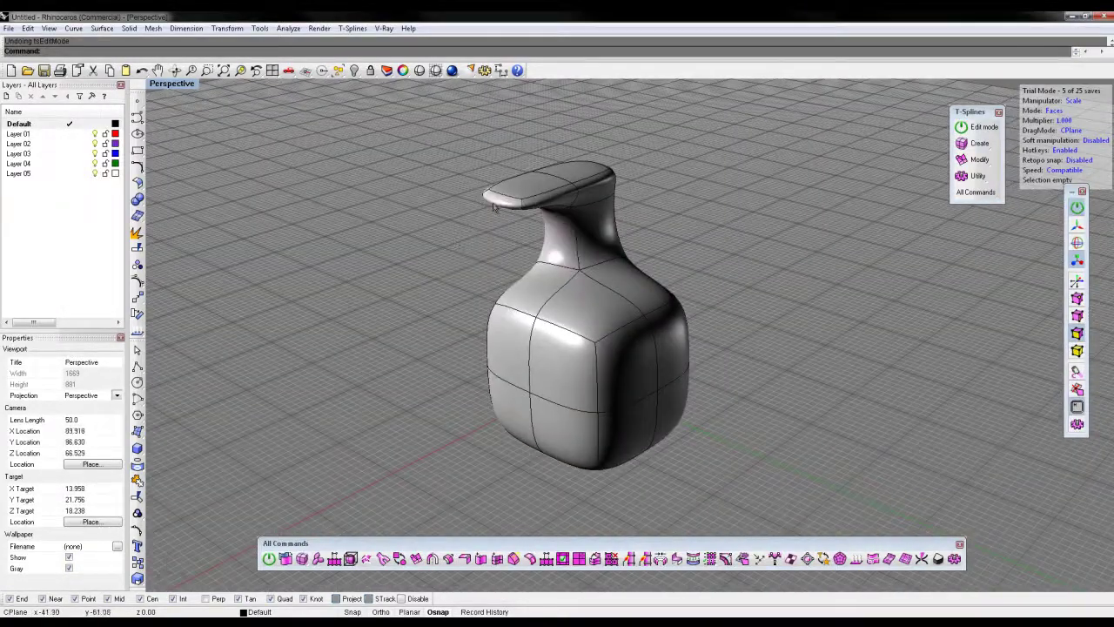
pyautogui.click(493, 206)
pyautogui.scroll(3, 450, 191)
pyautogui.press('Delete')
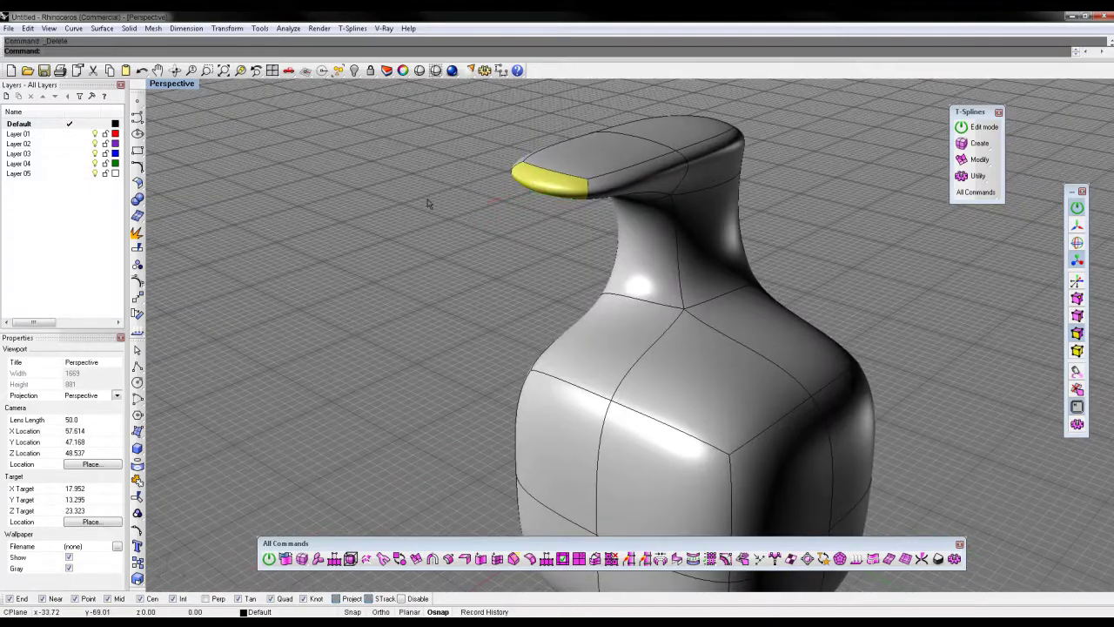
# - Select the whole T-spline surface in object mode and thicken it with the PerVertexNormal direction type and uncreased edges
pyautogui.moveTo(462, 179); pyautogui.dragTo(693, 179, button='right')
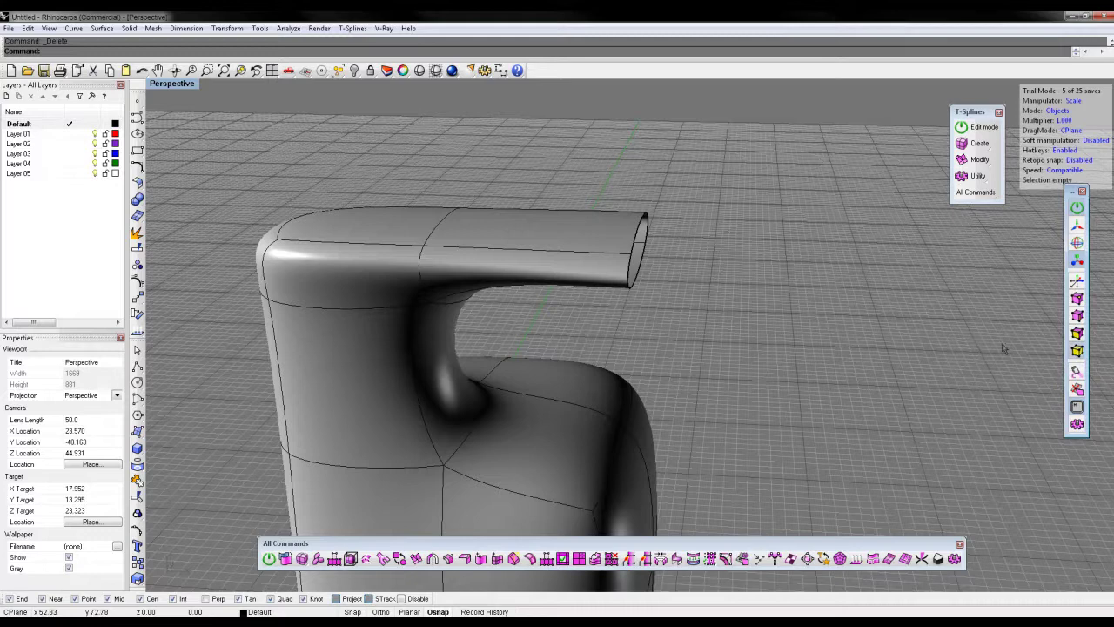
pyautogui.moveTo(1002, 348); pyautogui.dragTo(670, 386, button='right')
pyautogui.click(758, 383)
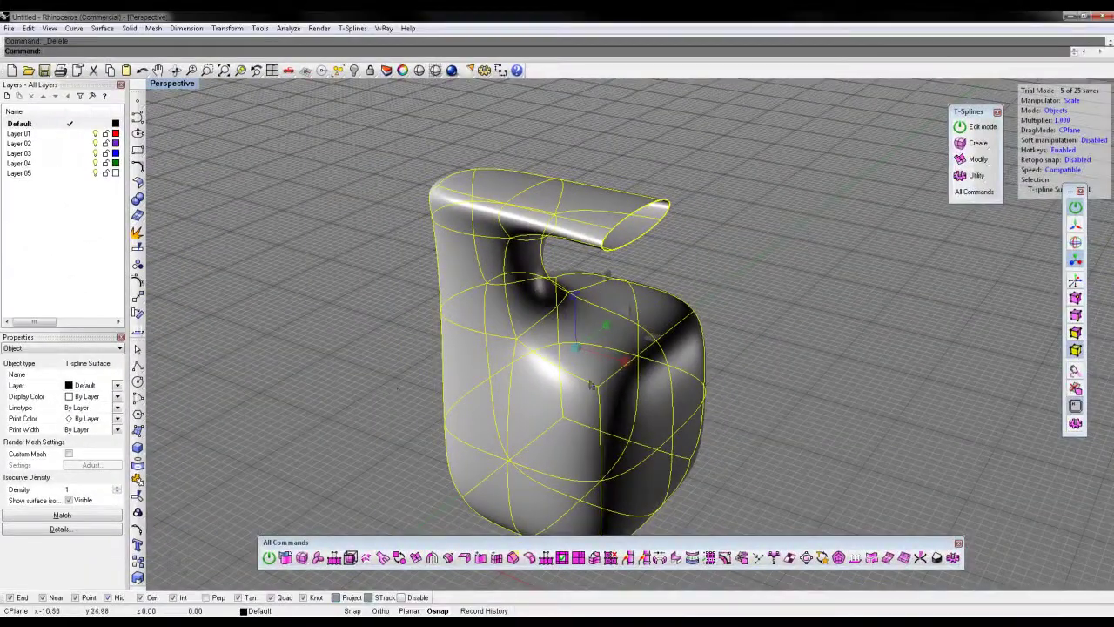
pyautogui.moveTo(682, 380); pyautogui.dragTo(643, 340, button='right')
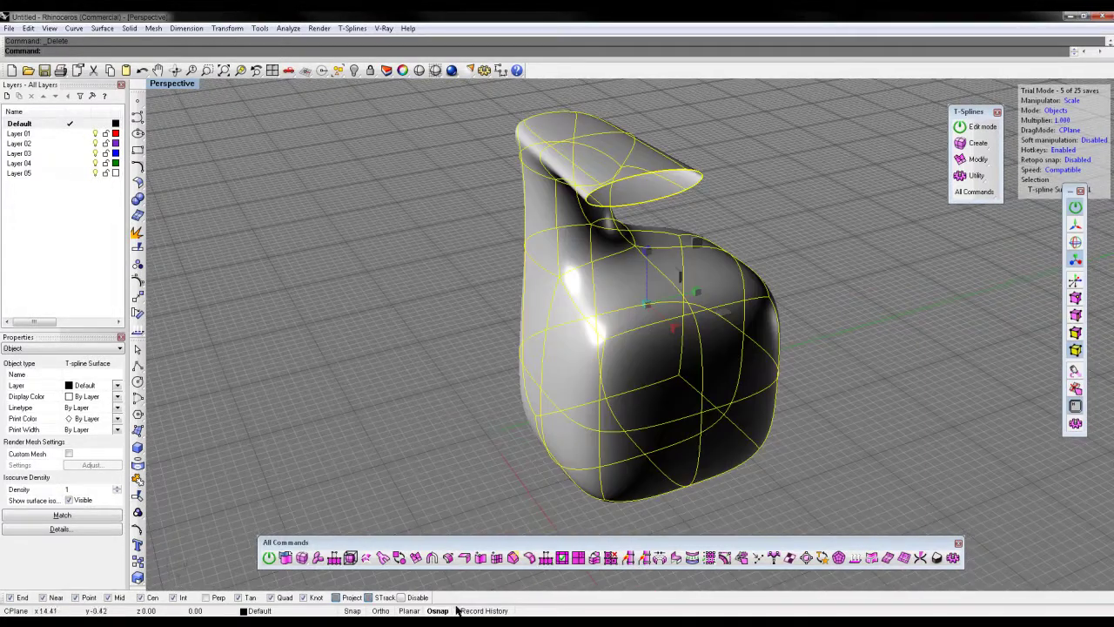
pyautogui.click(448, 560)
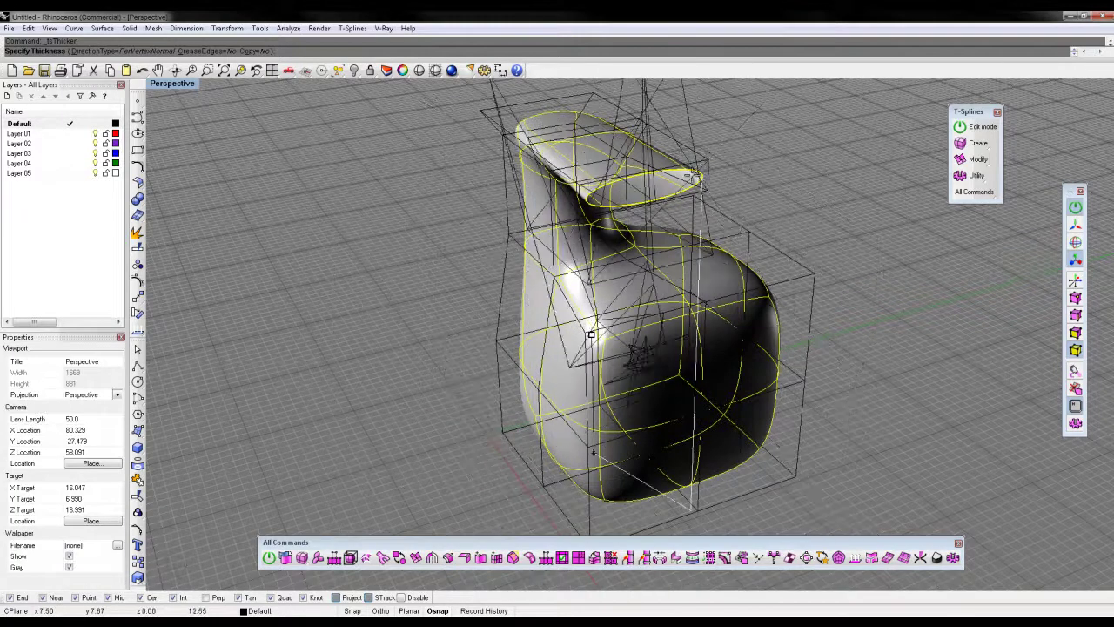
pyautogui.click(847, 351)
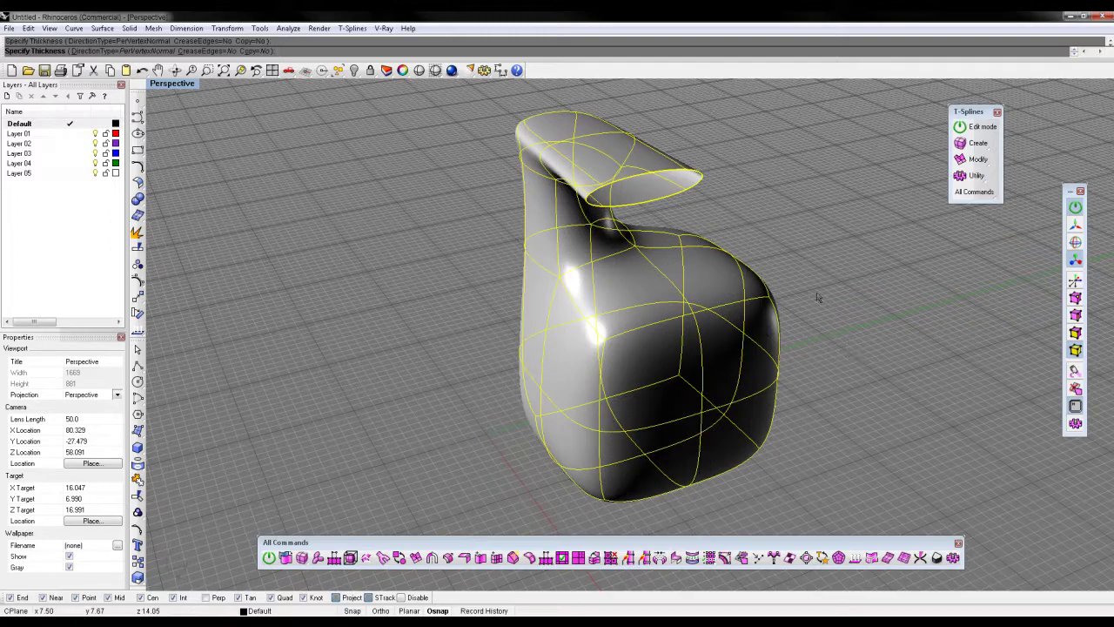
pyautogui.keyDown('shift'); pyautogui.moveTo(707, 167); pyautogui.dragTo(653, 169, button='right'); pyautogui.keyUp('shift')
pyautogui.scroll(6, 637, 162)
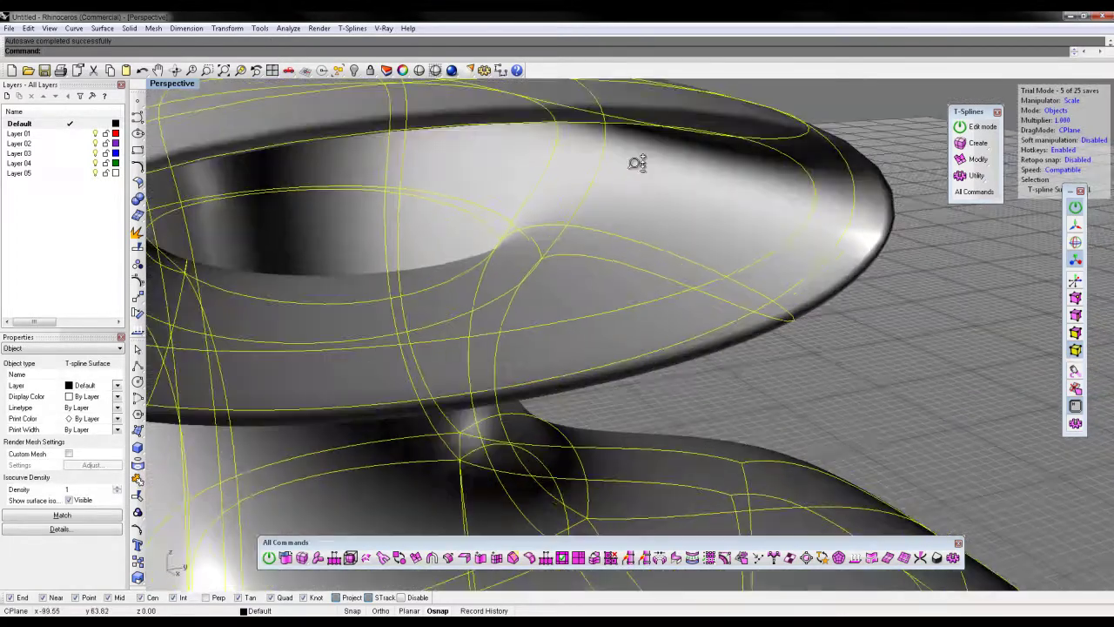
pyautogui.scroll(-7, 644, 225)
# - Convert the thickened T-spline bottle into a Rhino polysurface and deselect it
pyautogui.click(871, 271)
pyautogui.scroll(-4, 815, 269)
pyautogui.keyDown('shift'); pyautogui.moveTo(816, 269); pyautogui.dragTo(787, 207, button='right'); pyautogui.keyUp('shift')
pyautogui.click(500, 404)
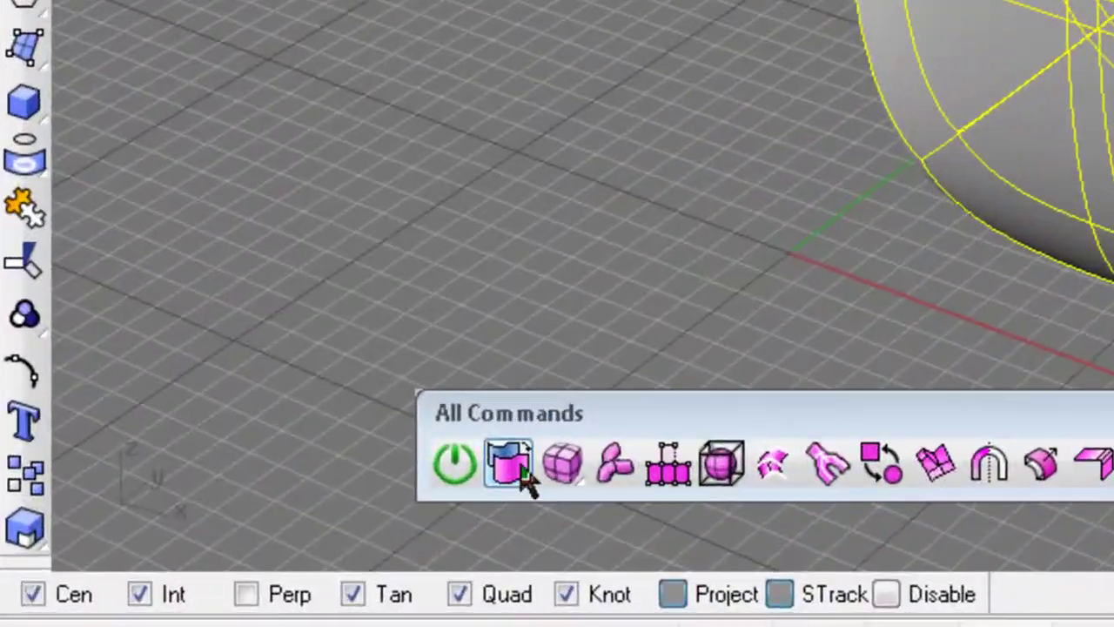
pyautogui.click(286, 558)
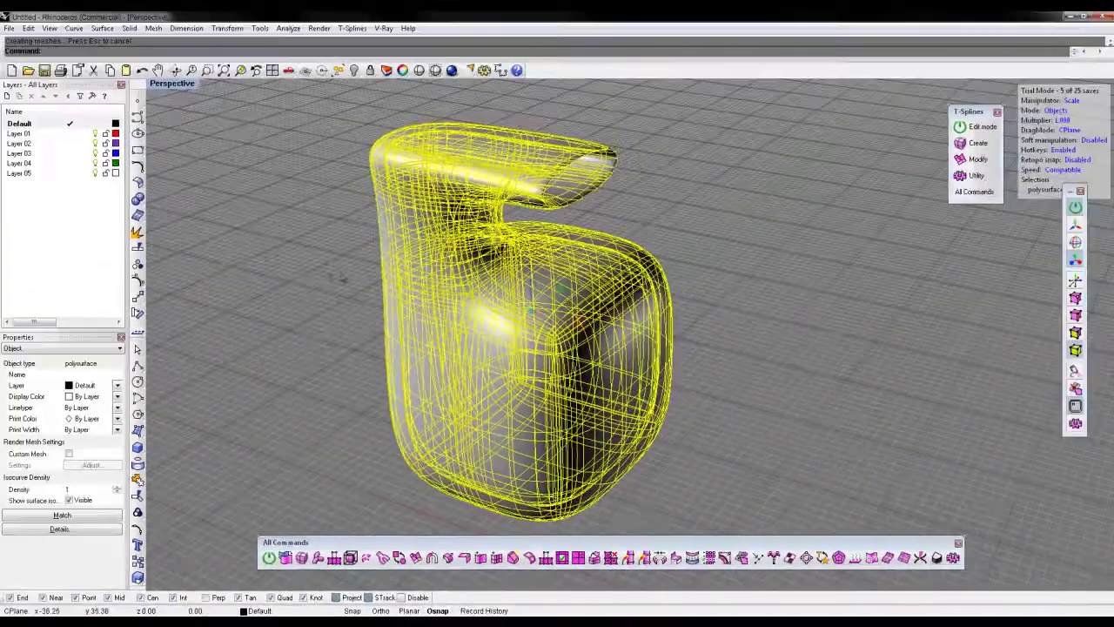
pyautogui.moveTo(343, 279); pyautogui.dragTo(607, 277, button='right')
pyautogui.click(421, 259)
pyautogui.moveTo(420, 259); pyautogui.dragTo(425, 207, button='right')
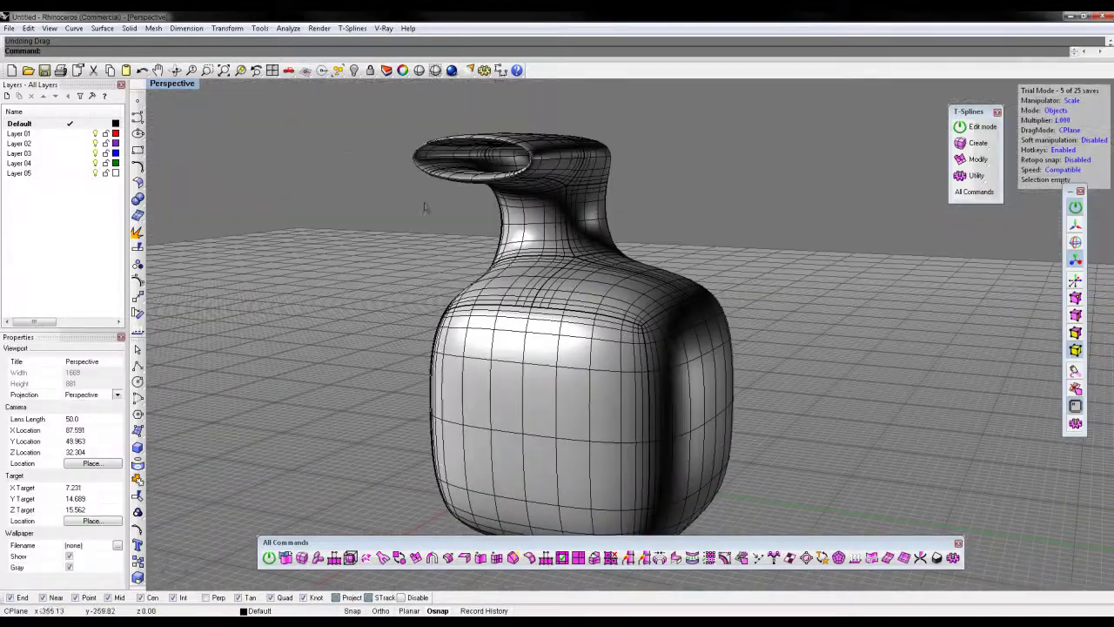
# - Switch to the four-viewport layout and create a thin horizontal cylinder beside the bottle
pyautogui.doubleClick(183, 83)
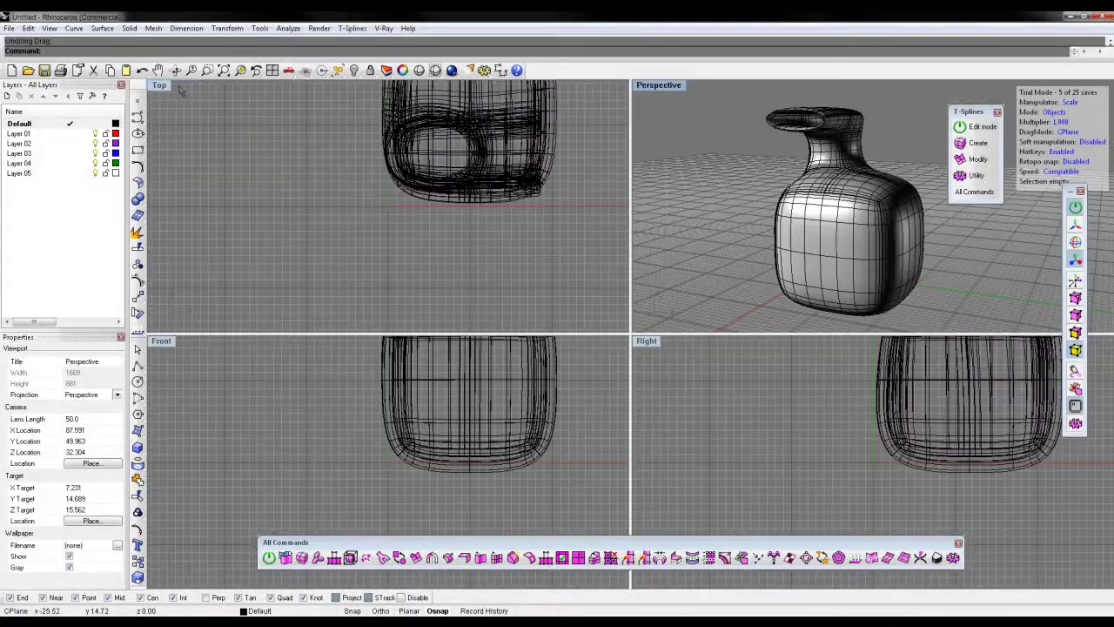
pyautogui.doubleClick(648, 341)
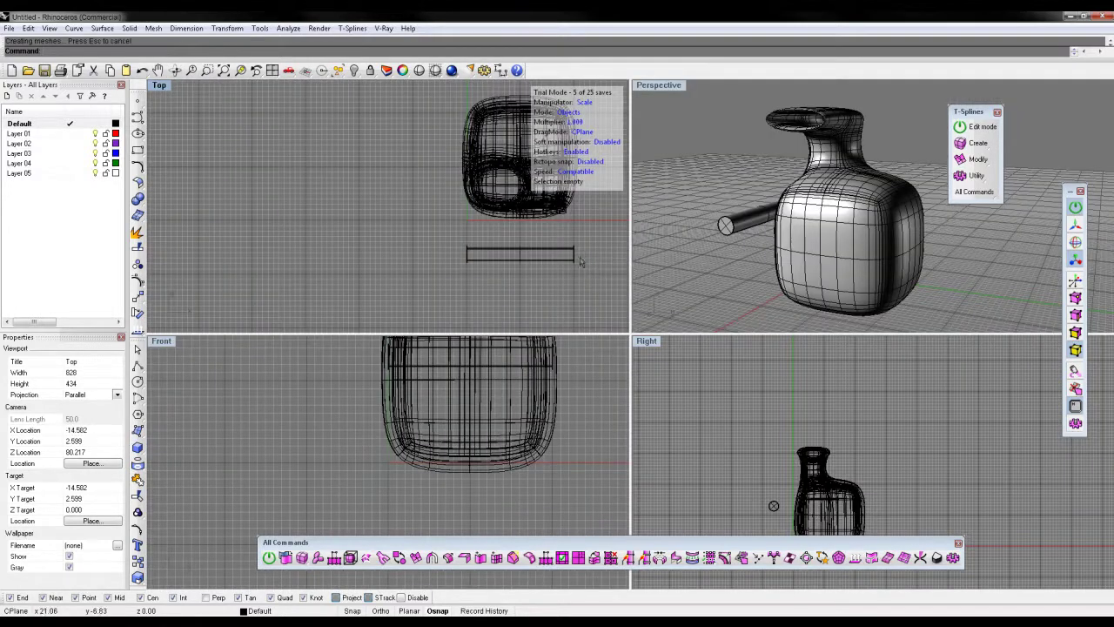
pyautogui.moveTo(581, 261); pyautogui.dragTo(567, 260, button='right')
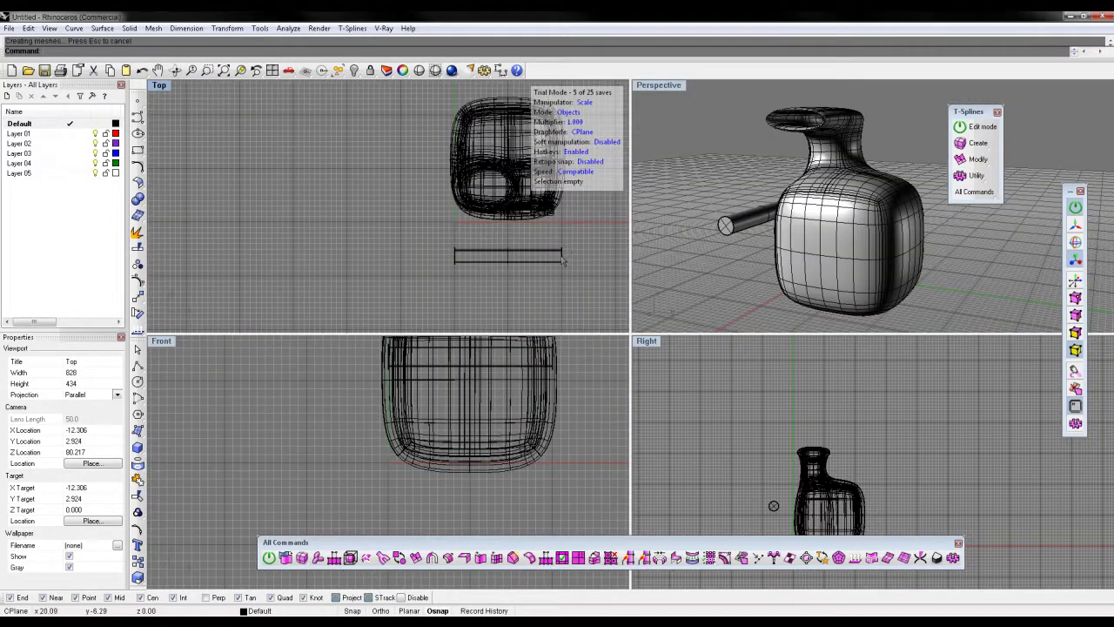
pyautogui.moveTo(603, 208); pyautogui.dragTo(490, 222, button='right')
# - Stretch the cylinder lengthwise beyond both sides of the bottle and move it through the middle of the bottle's body
pyautogui.click(429, 268)
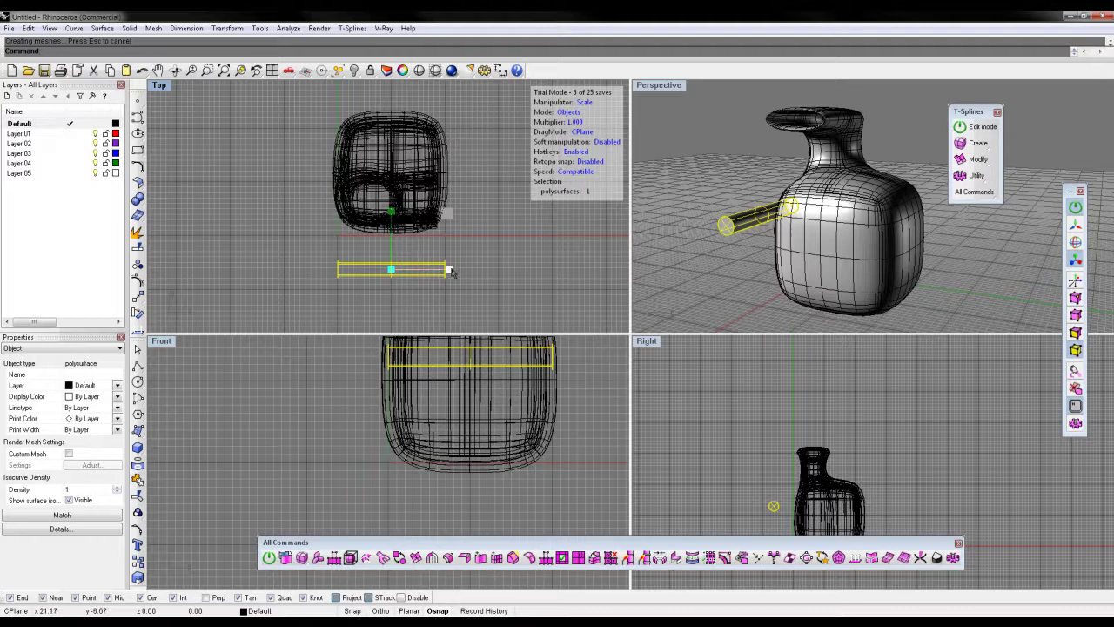
pyautogui.moveTo(451, 272); pyautogui.dragTo(526, 271)
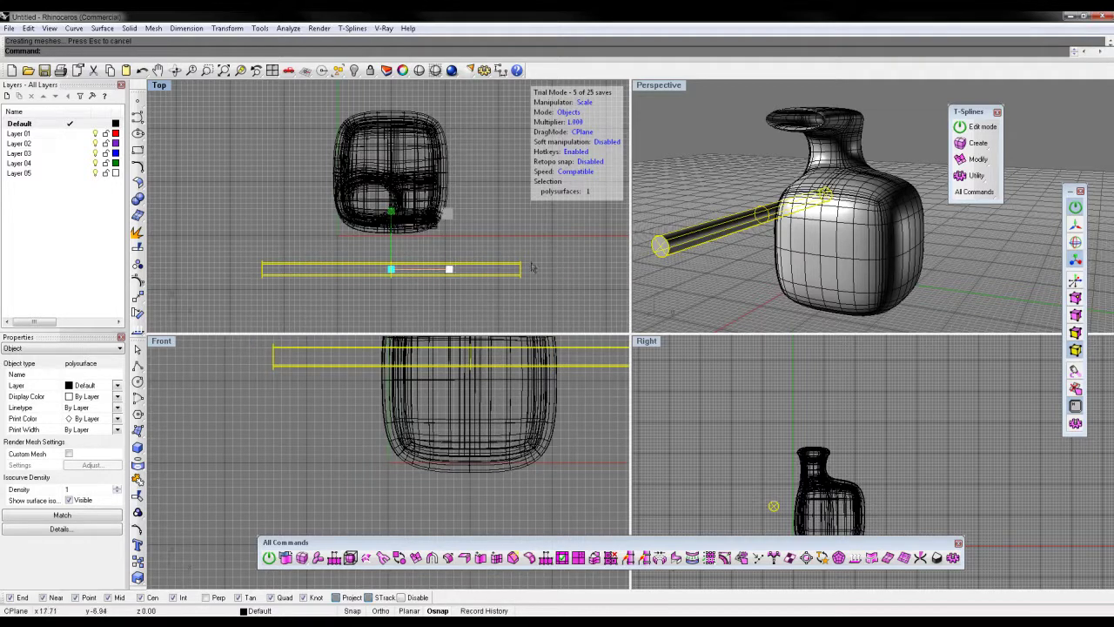
pyautogui.press('w')
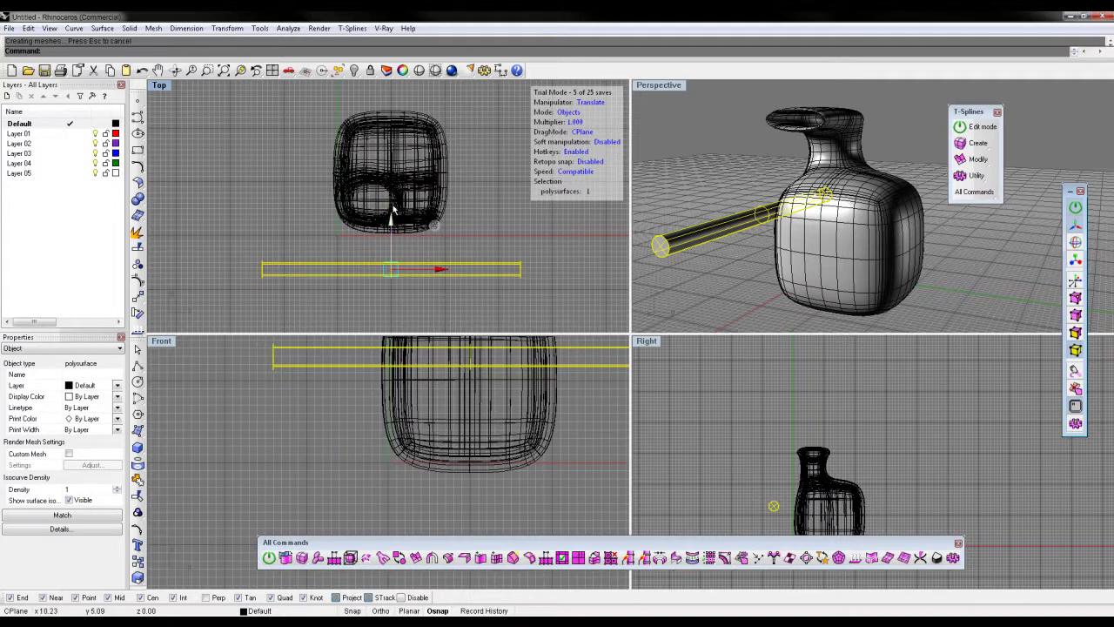
pyautogui.moveTo(391, 224); pyautogui.dragTo(391, 126)
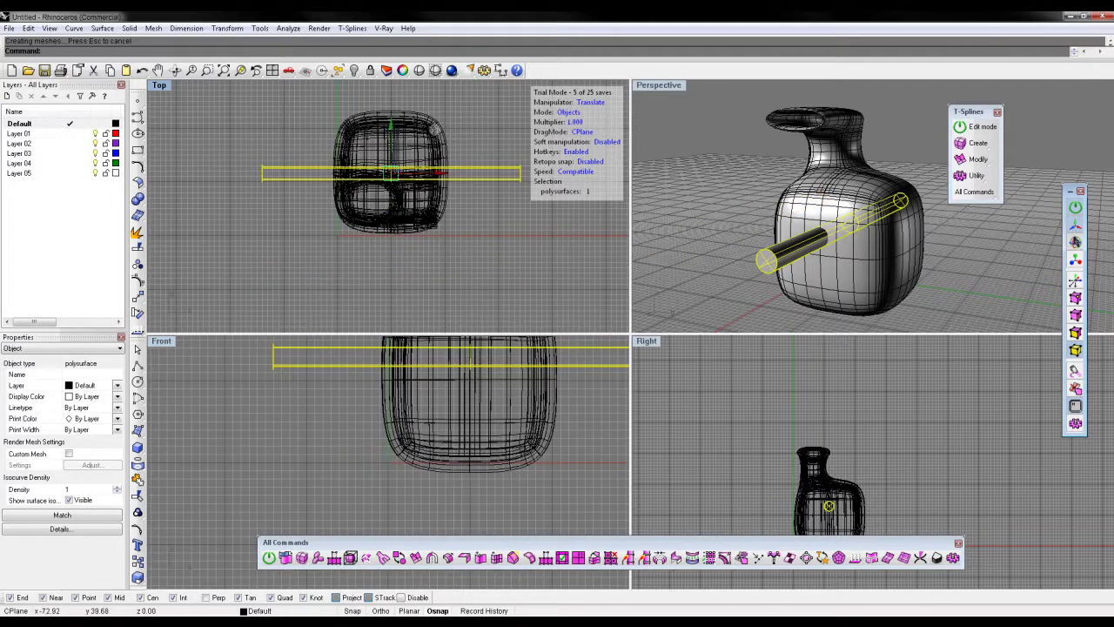
pyautogui.press('e')
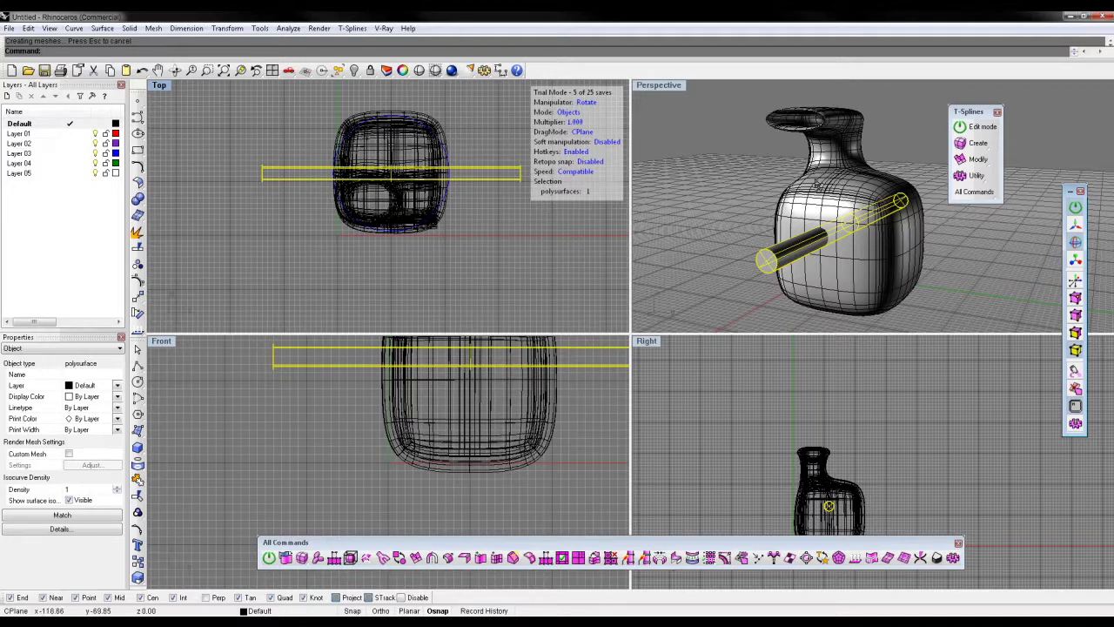
# - Subtract the cylinder from the bottle with Boolean Difference, and delete the remaining cylinder
pyautogui.click(816, 183)
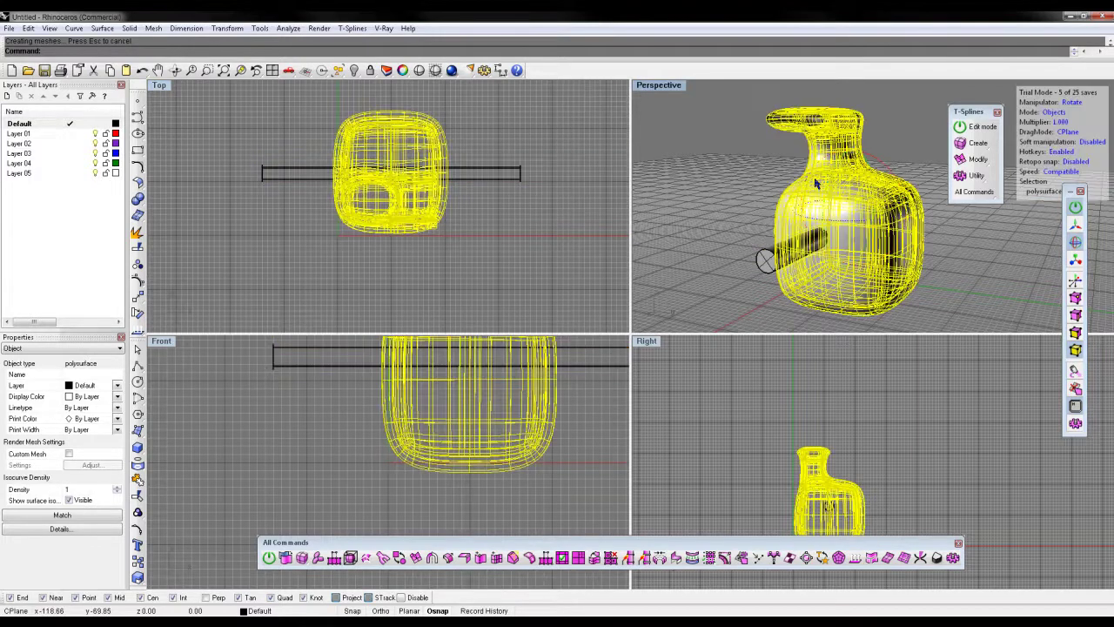
pyautogui.click(141, 200)
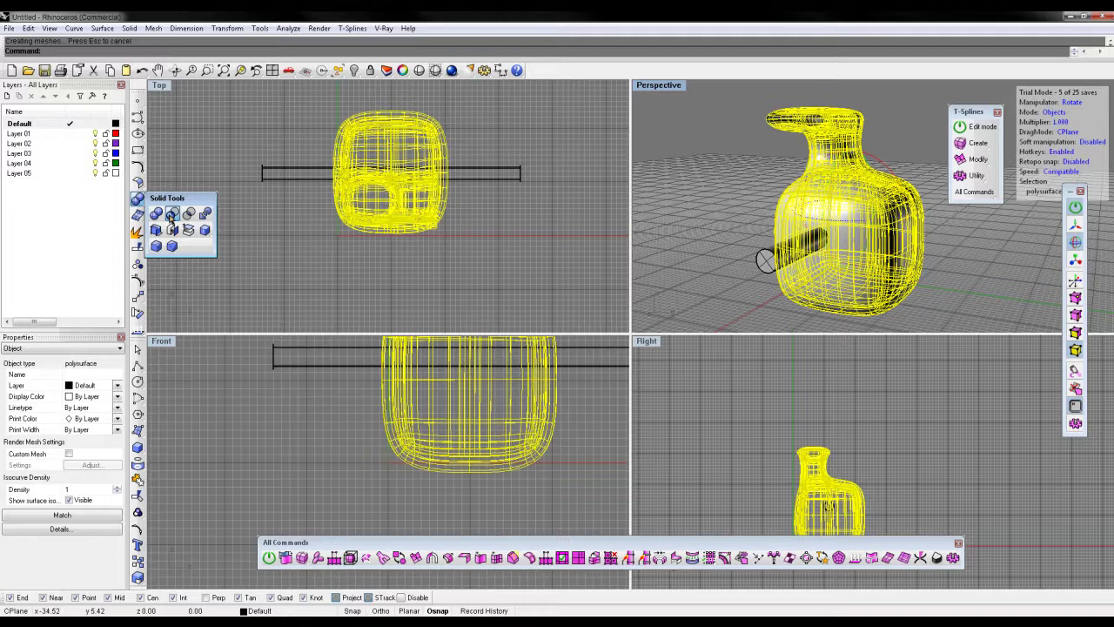
pyautogui.click(172, 213)
pyautogui.click(293, 171)
pyautogui.press('Return')
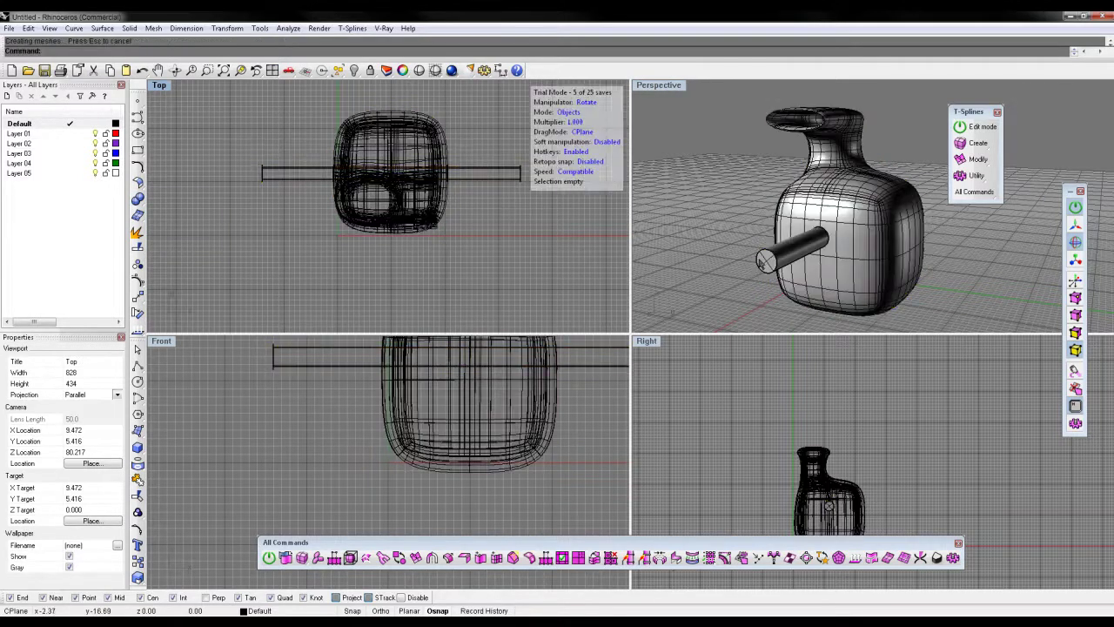
pyautogui.click(761, 261)
pyautogui.press('Delete')
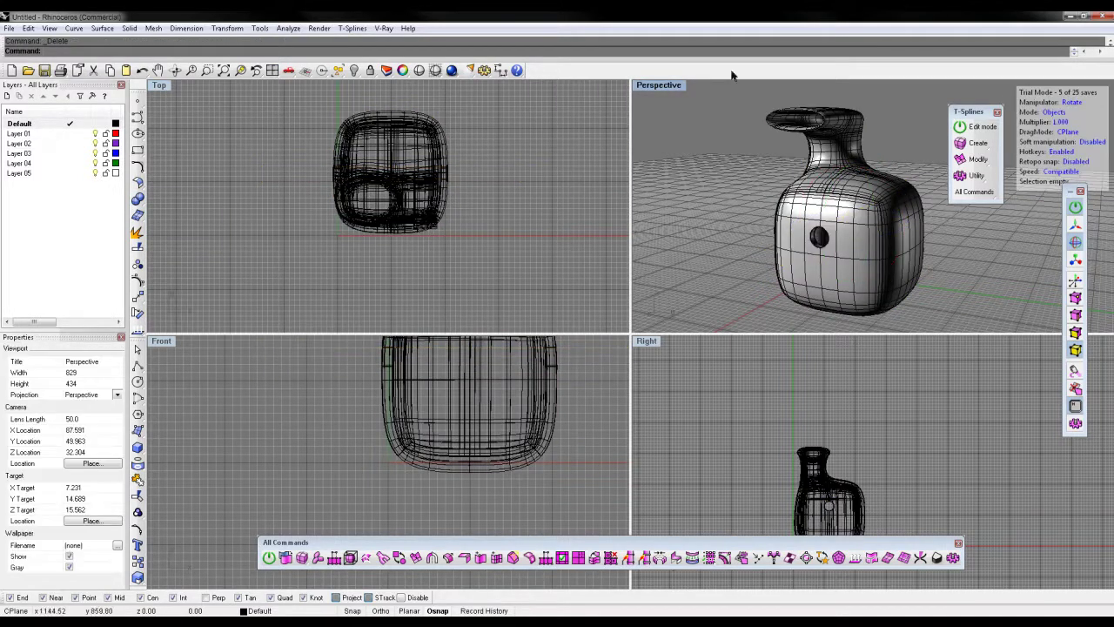
# - Fillet the outer and inner edges of the hole in the bottle's wall with a radius of 0.2
pyautogui.doubleClick(668, 87)
pyautogui.scroll(10, 542, 383)
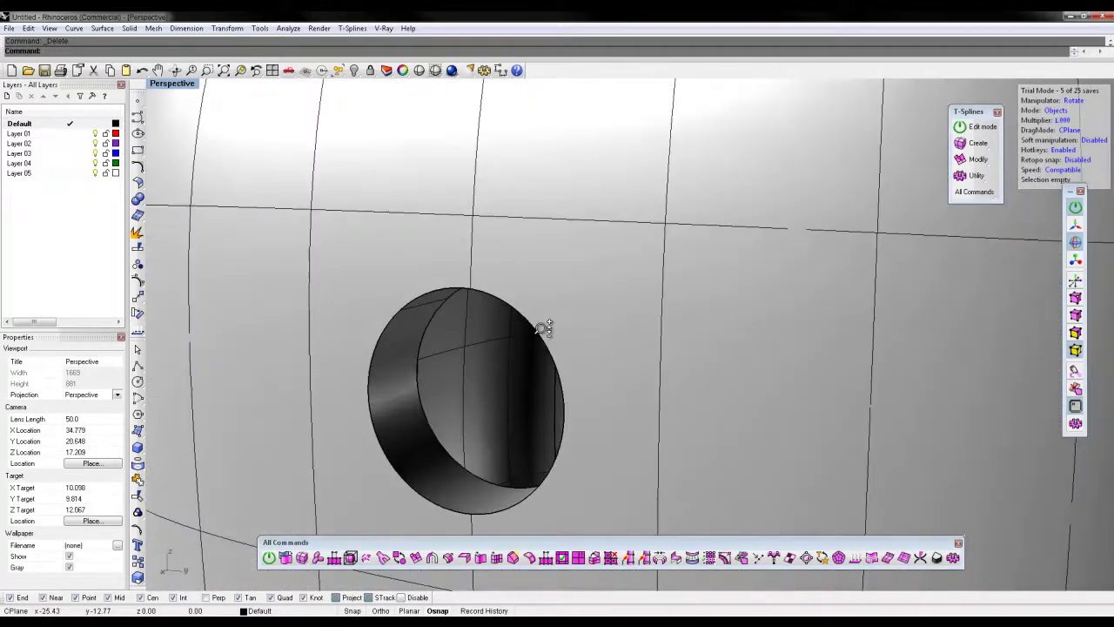
pyautogui.write('te')
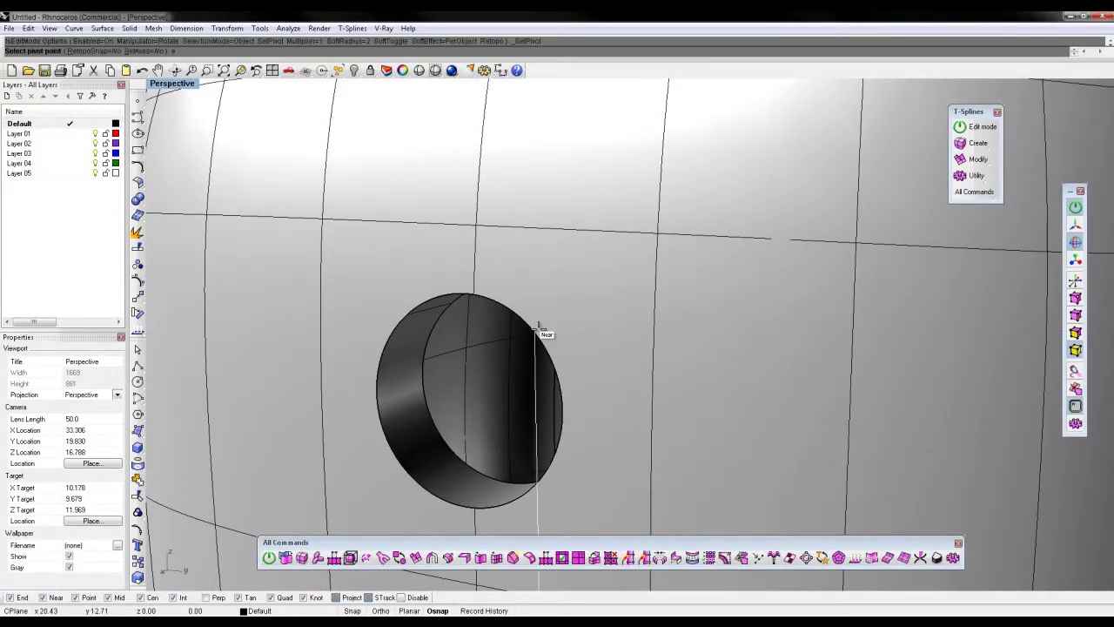
pyautogui.press('Escape')
pyautogui.click(388, 353)
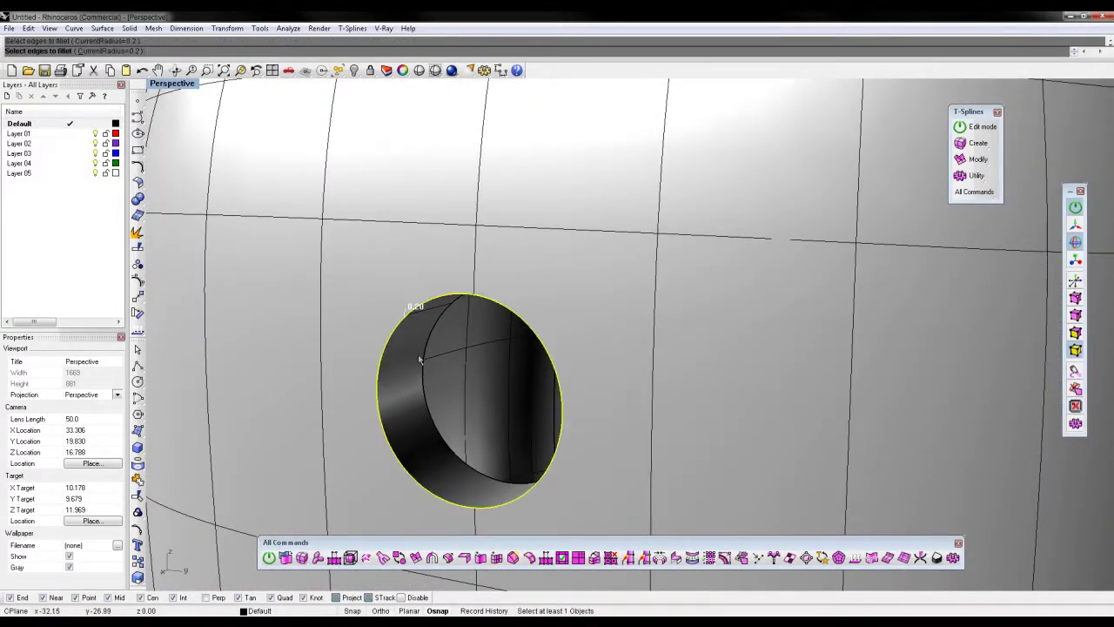
pyautogui.click(424, 347)
pyautogui.press('Return')
pyautogui.press('Return')
pyautogui.press('Return')
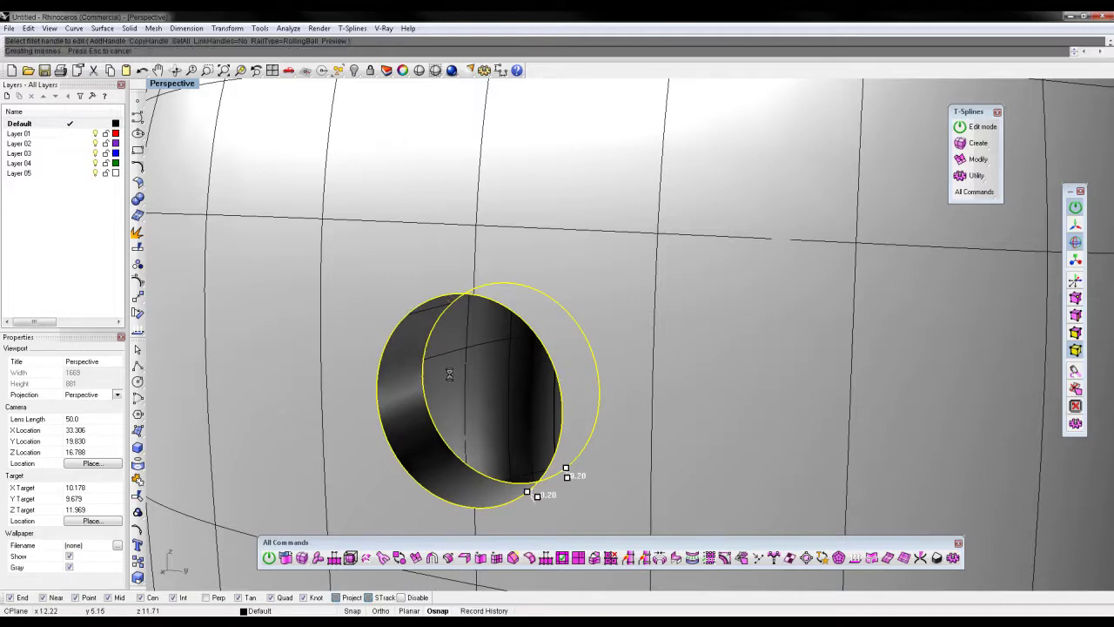
# - Examine the filleted hole up close and the whole bottle from several sides
pyautogui.moveTo(428, 394); pyautogui.dragTo(641, 330, button='right')
pyautogui.scroll(-13, 641, 329)
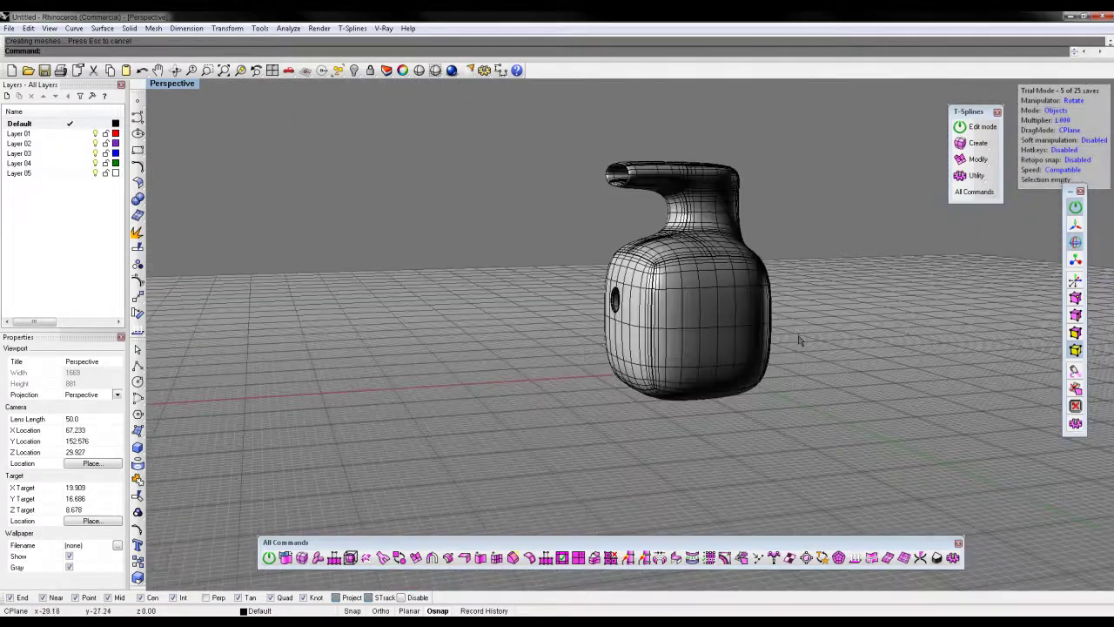
pyautogui.moveTo(800, 340); pyautogui.dragTo(739, 448, button='right')
pyautogui.scroll(7, 665, 451)
pyautogui.scroll(6, 642, 403)
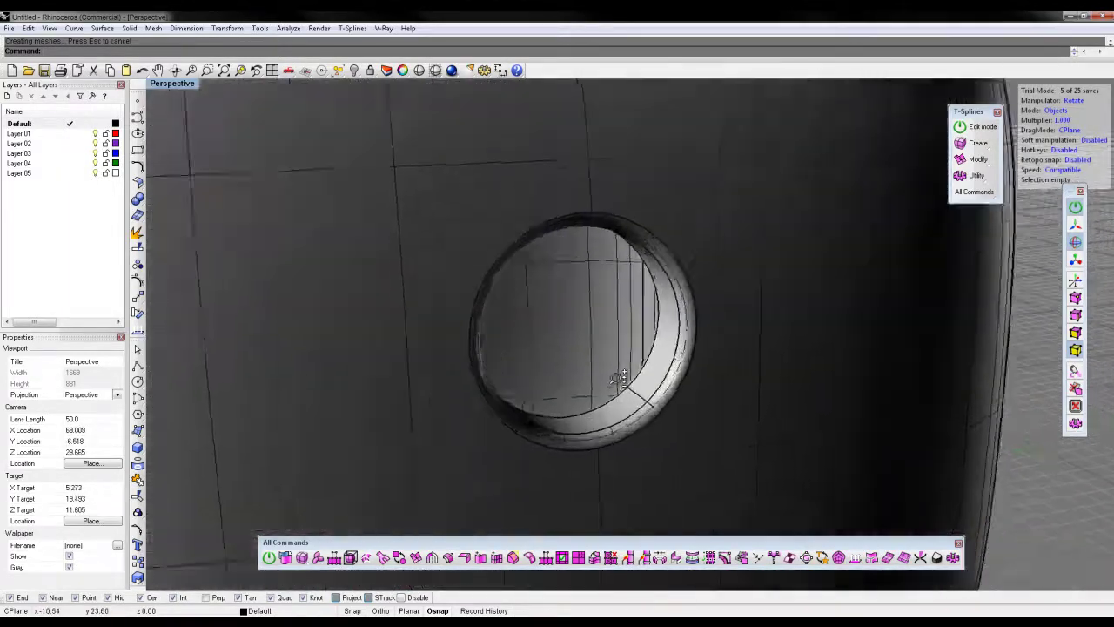
pyautogui.scroll(-2, 621, 380)
pyautogui.moveTo(622, 409)
pyautogui.mouseDown(button='right')
pyautogui.moveTo(534, 378)
pyautogui.moveTo(619, 404)
pyautogui.mouseUp(button='right')
pyautogui.scroll(8, 557, 374)
pyautogui.scroll(-6, 519, 358)
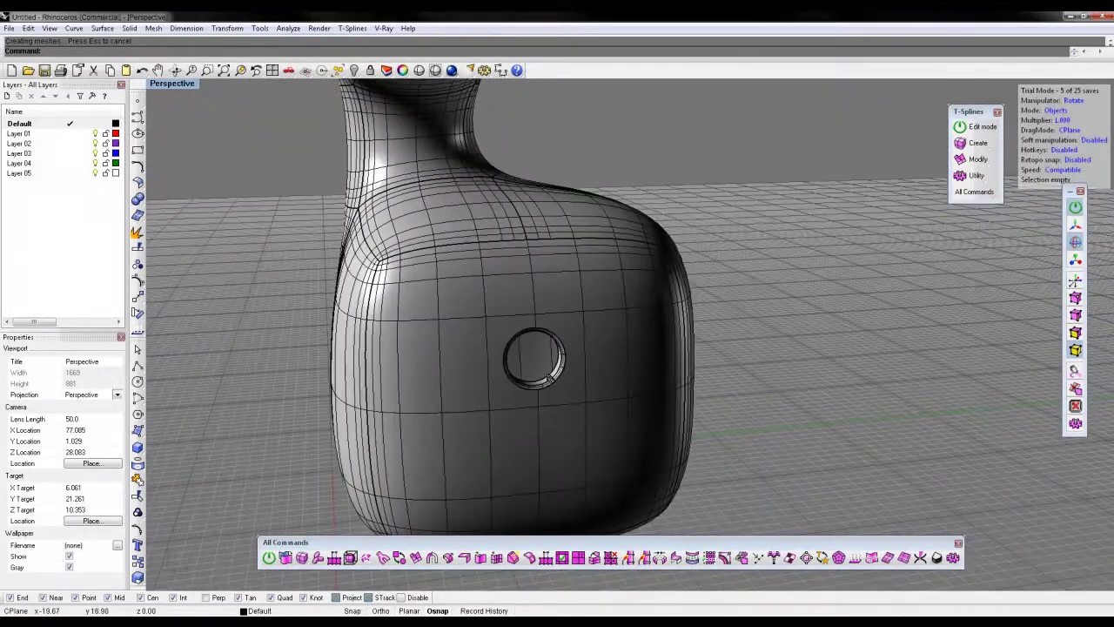
pyautogui.moveTo(614, 353); pyautogui.dragTo(759, 285, button='right')
pyautogui.moveTo(633, 352); pyautogui.dragTo(446, 336, button='right')
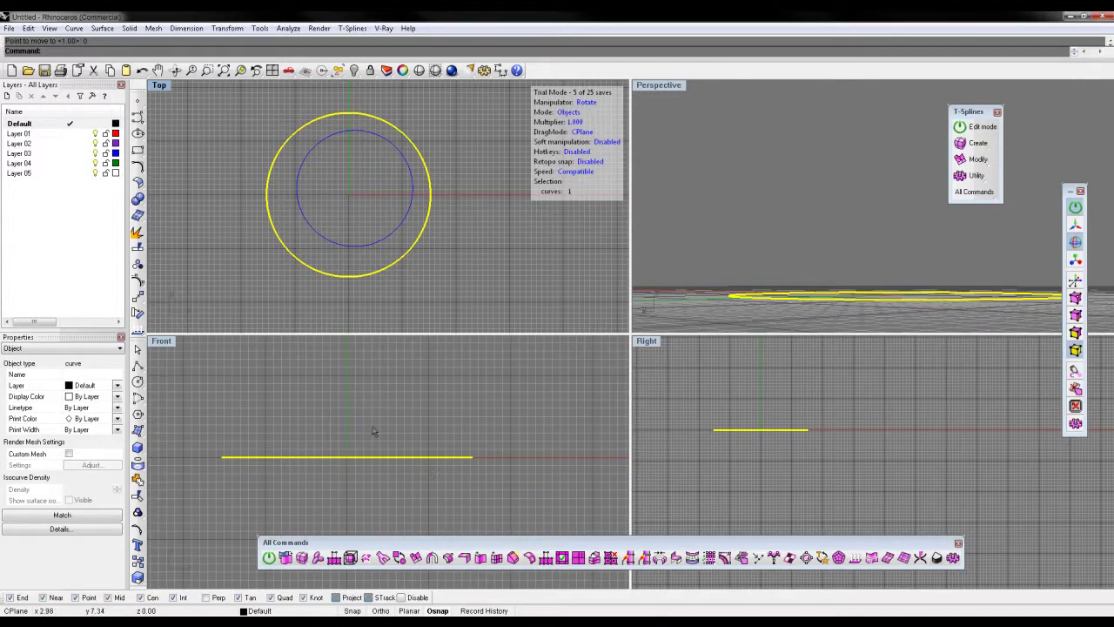
# - Make three copies of the circle in the Front view, rotated about its centre to different angles
pyautogui.moveTo(372, 431); pyautogui.dragTo(403, 414, button='right')
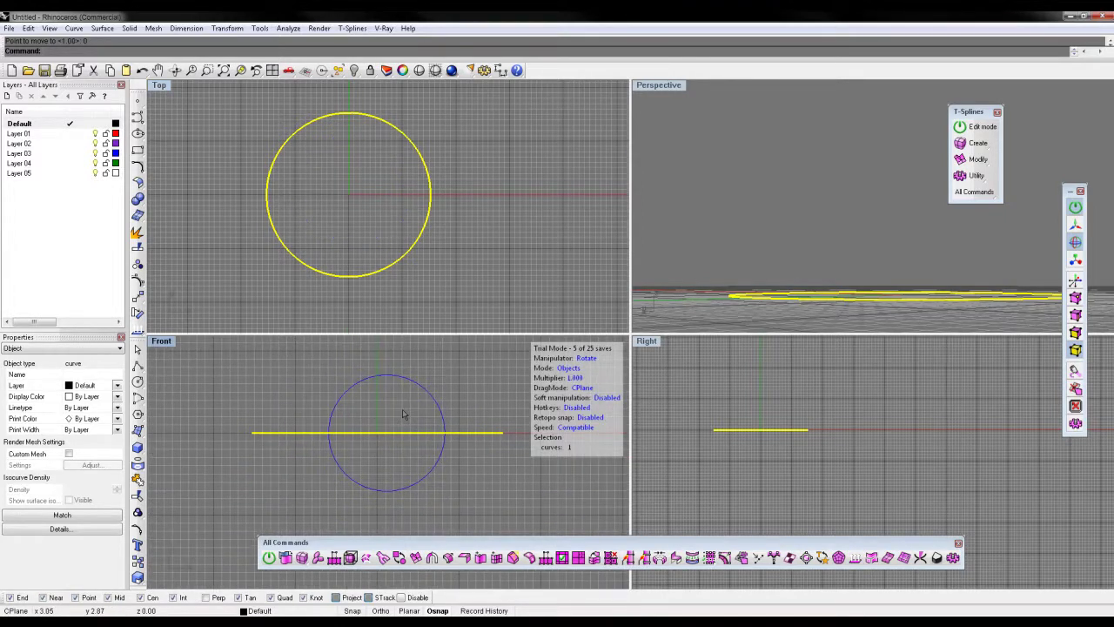
pyautogui.press('Return')
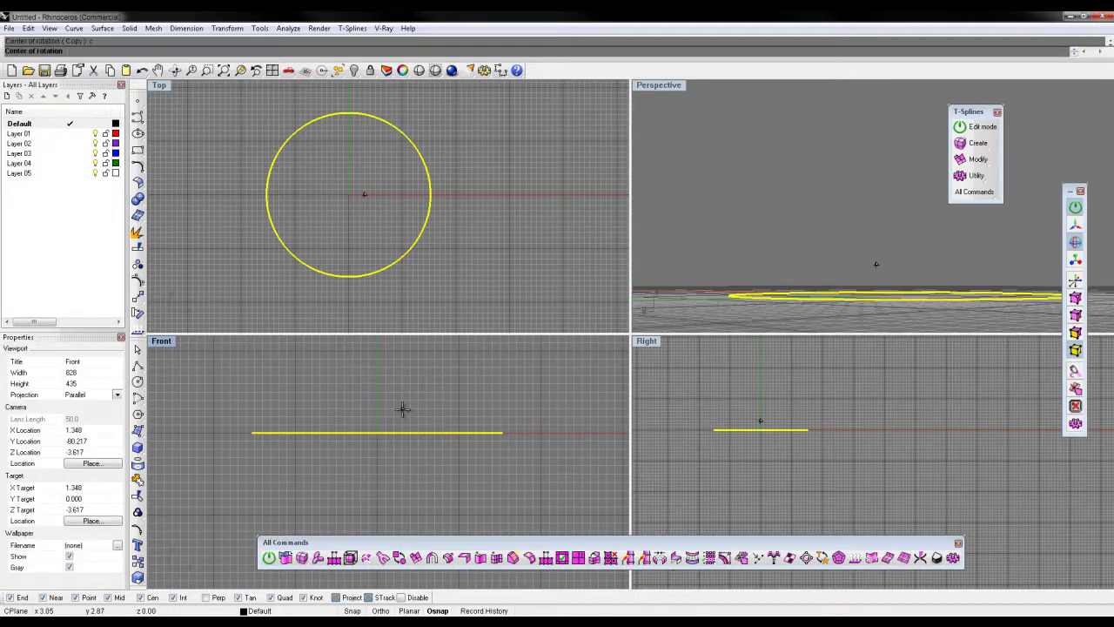
pyautogui.click(377, 433)
pyautogui.click(276, 395)
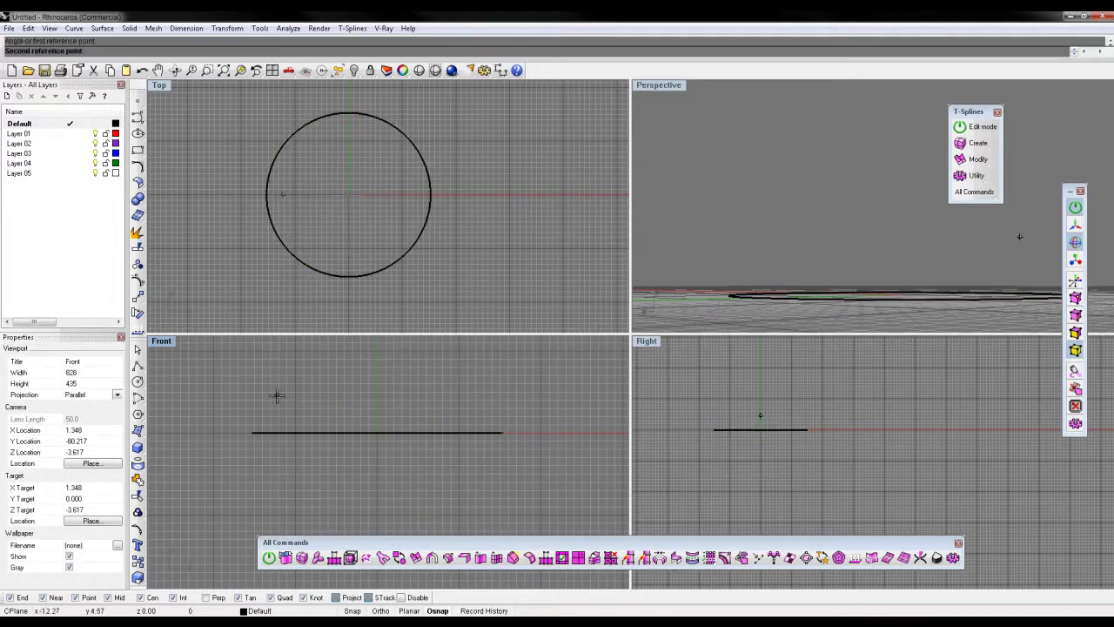
pyautogui.click(310, 378)
pyautogui.click(368, 374)
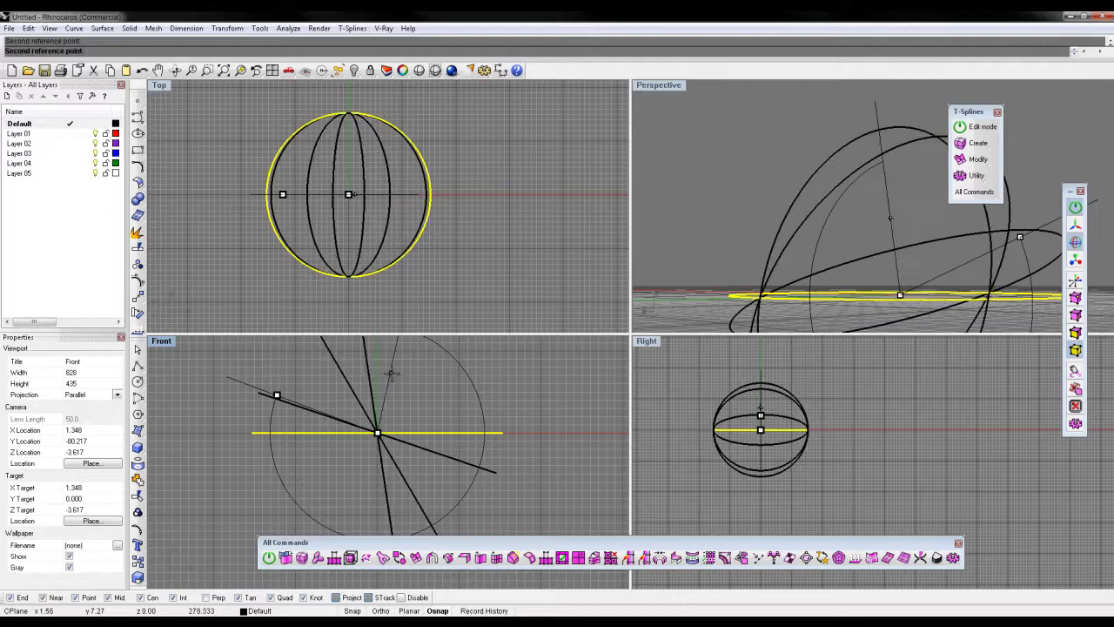
pyautogui.click(409, 375)
pyautogui.press('Return')
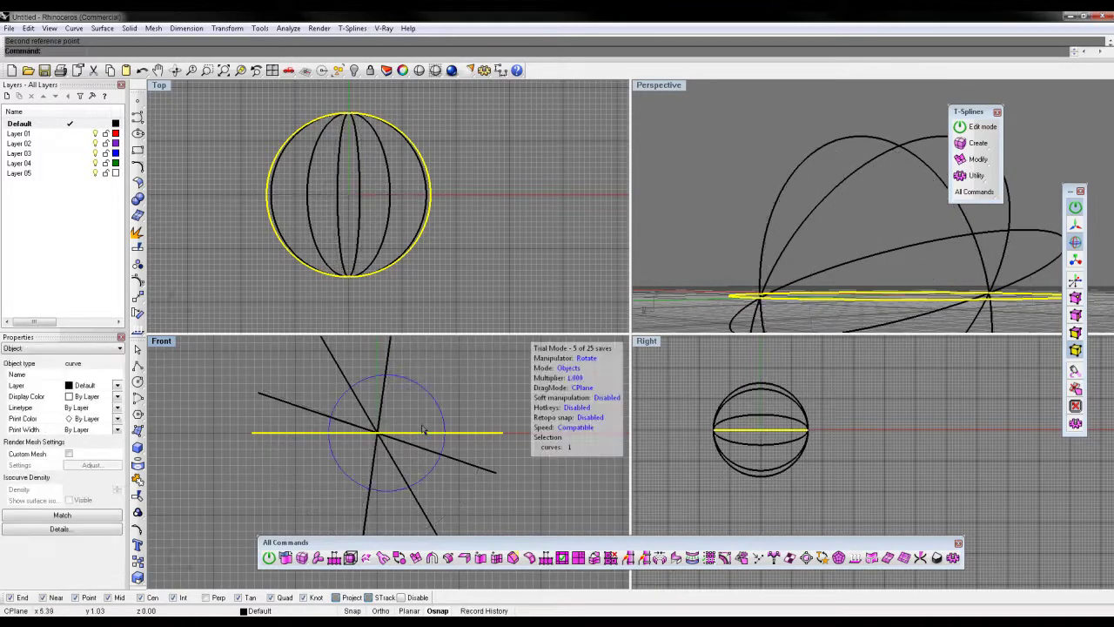
pyautogui.write('Rotate')
pyautogui.press('Return')
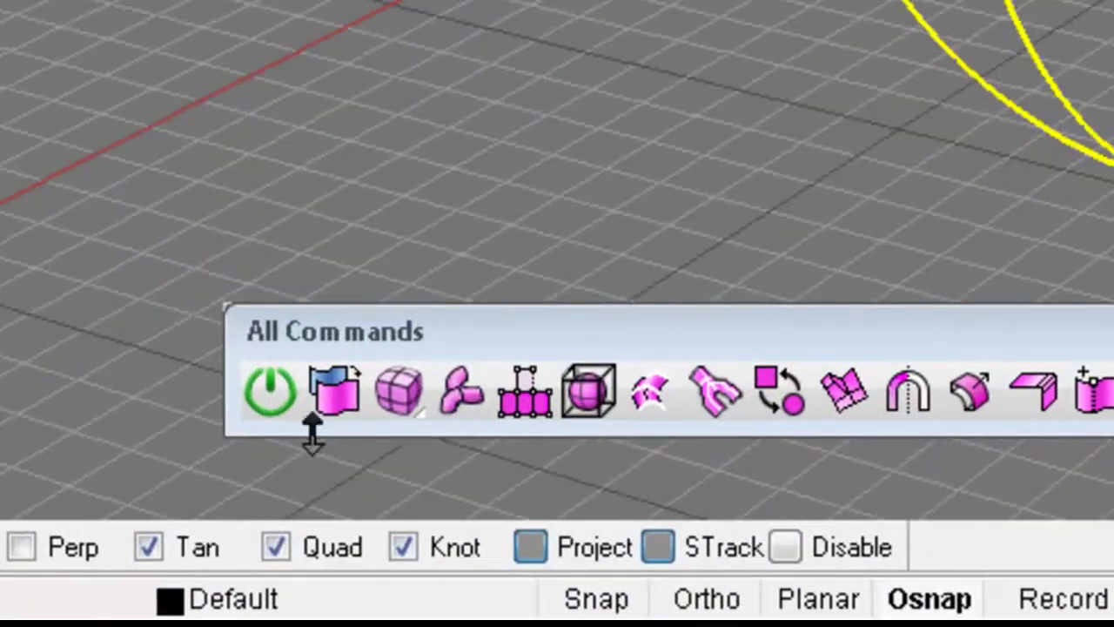
# - Create a smooth T-Splines pipe along all the intersecting circles with a default radius of 1.5
pyautogui.click(460, 394)
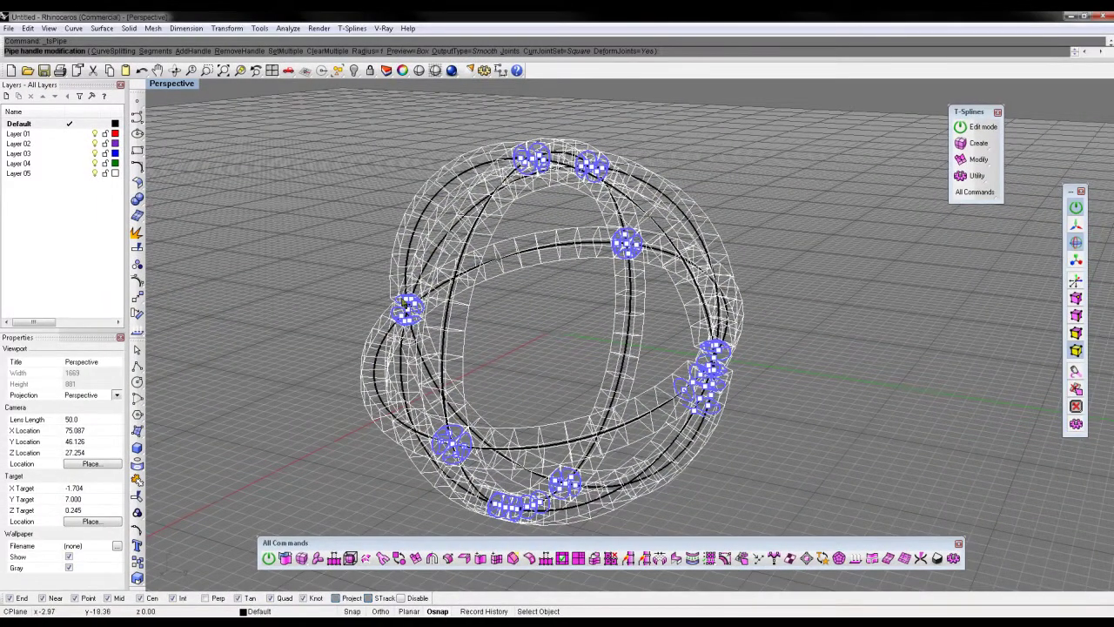
pyautogui.scroll(15, 708, 336)
pyautogui.scroll(-17, 709, 336)
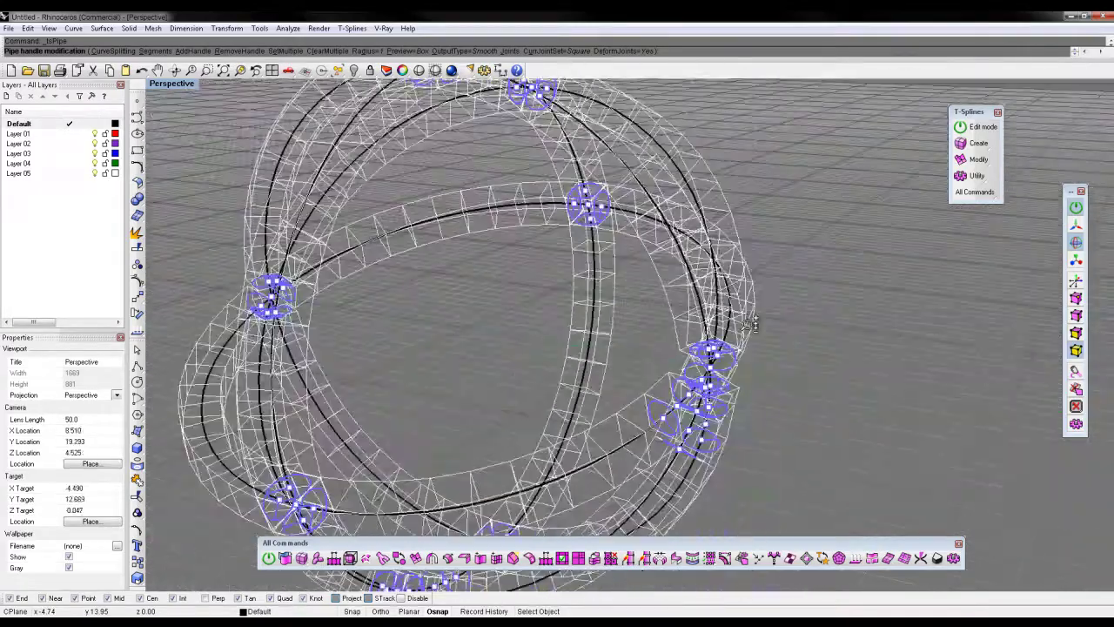
pyautogui.scroll(4, 592, 183)
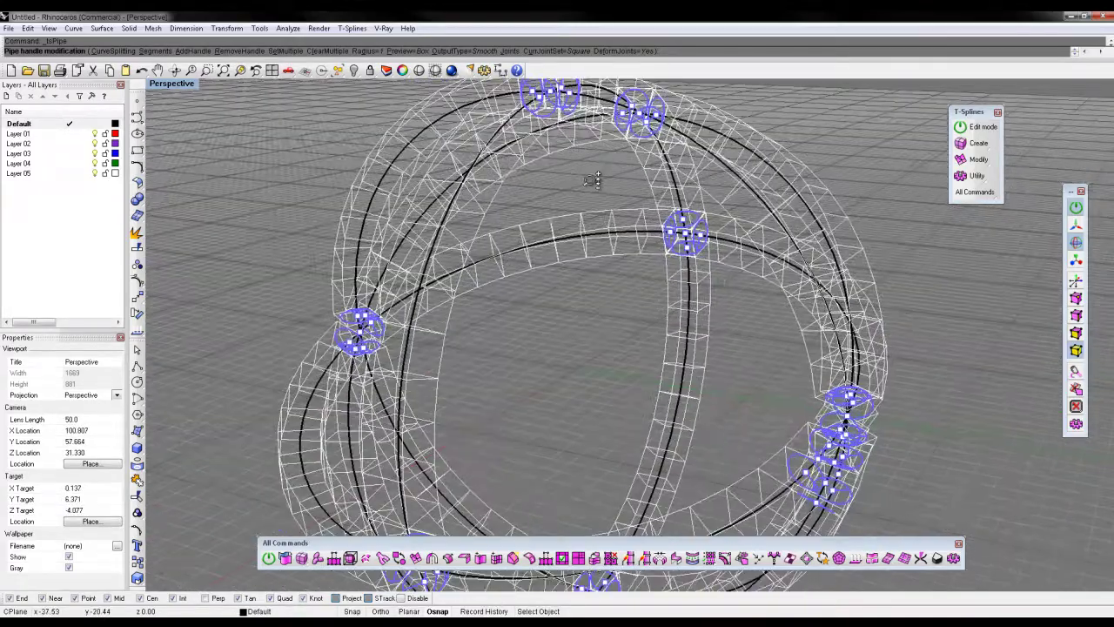
pyautogui.scroll(-2, 589, 196)
pyautogui.scroll(1, 590, 207)
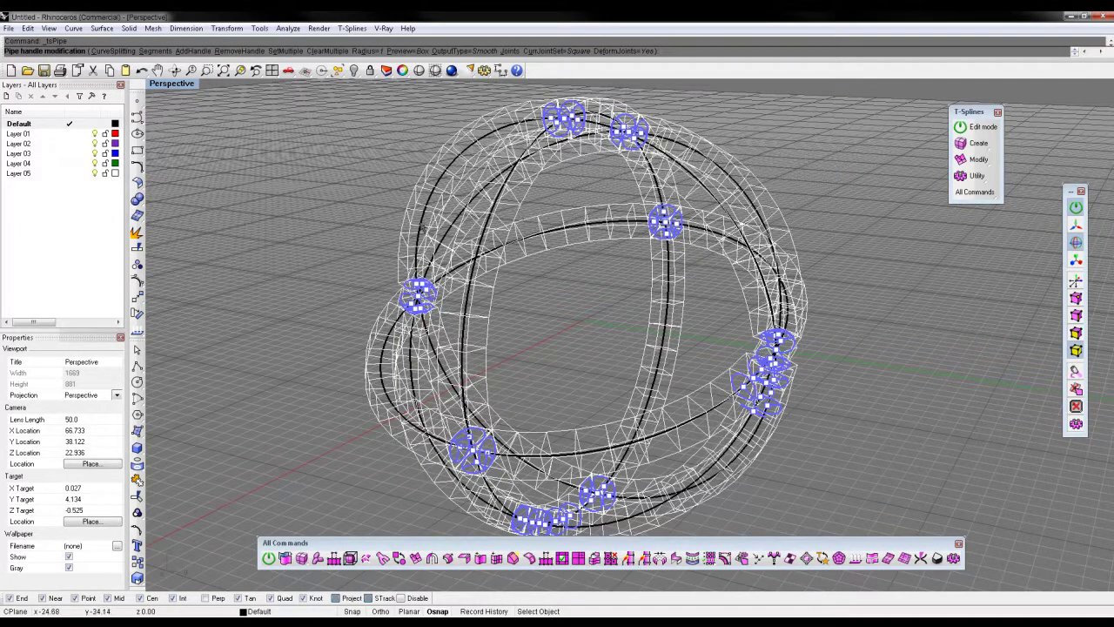
pyautogui.moveTo(408, 238); pyautogui.dragTo(543, 216, button='right')
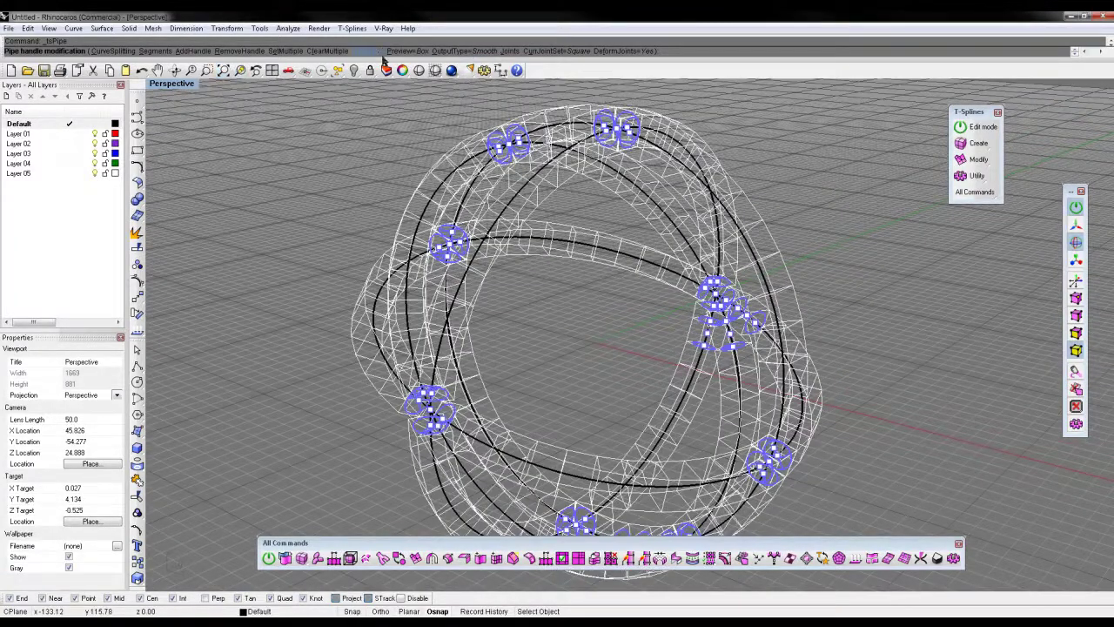
pyautogui.click(366, 51)
pyautogui.write('1.5')
pyautogui.press('Return')
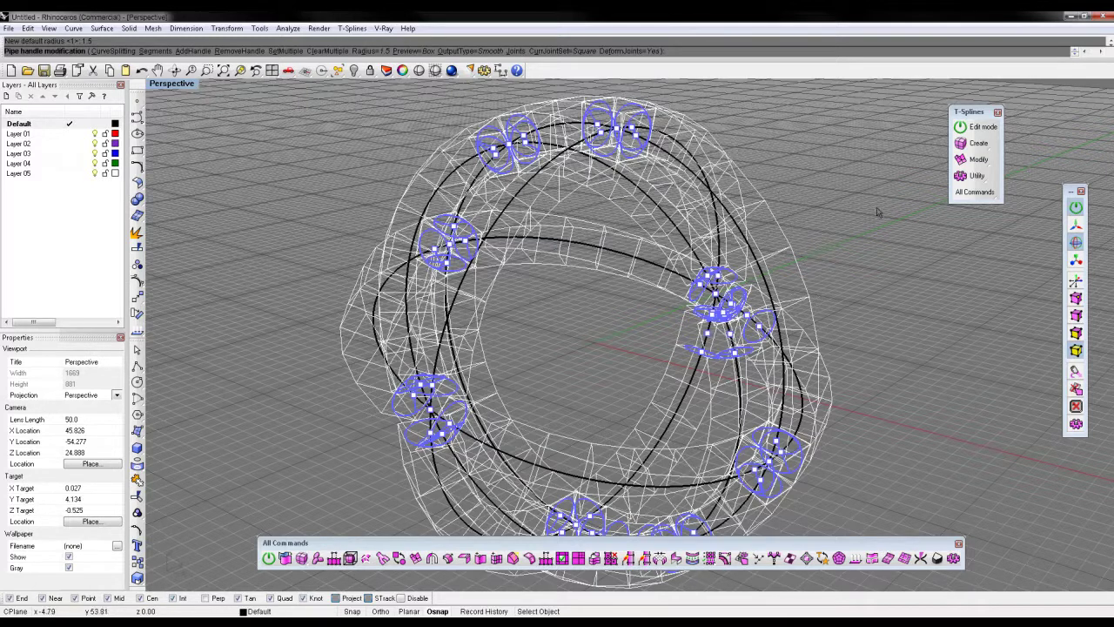
pyautogui.rightClick(824, 253)
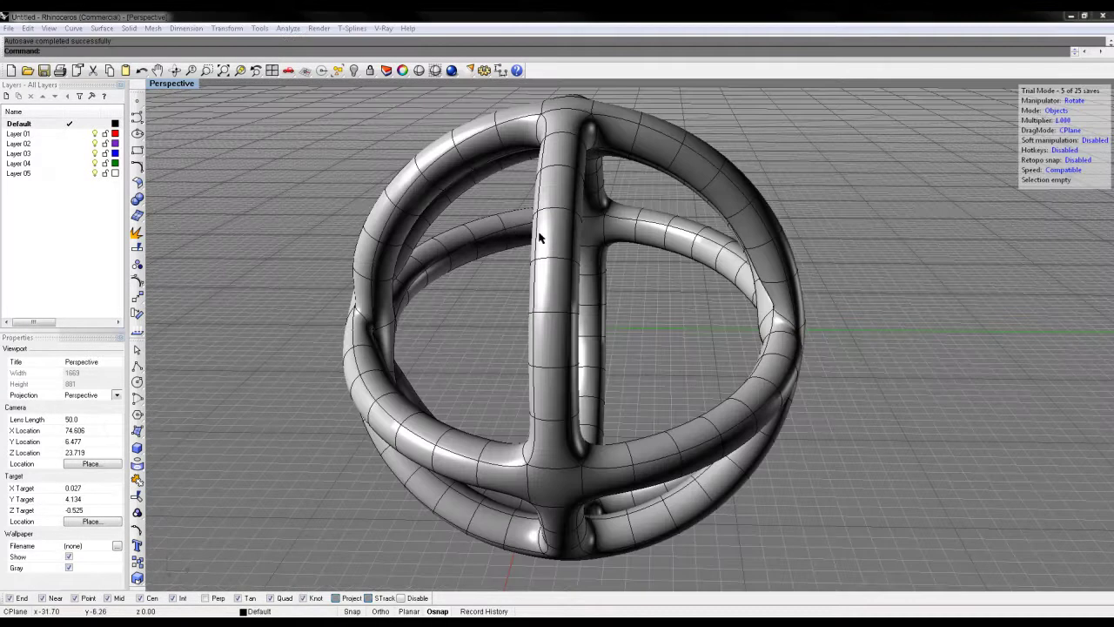
# - Select three neighbouring junction faces on the piped rings, pull them outward into long tapered spikes, and clear the selection
pyautogui.moveTo(541, 236); pyautogui.dragTo(735, 353, button='right')
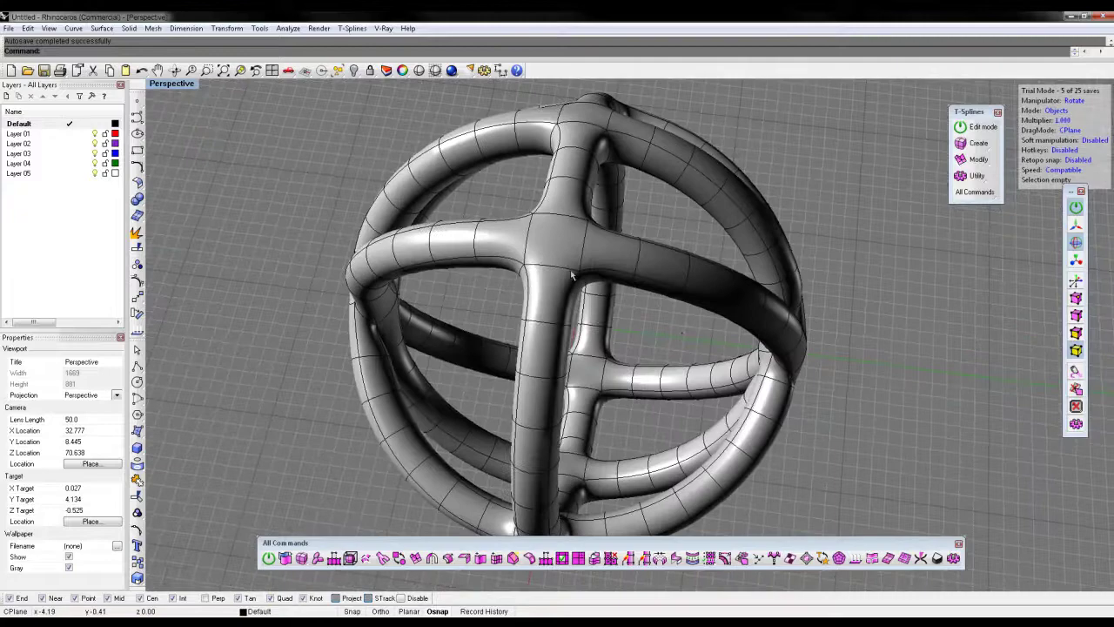
pyautogui.scroll(5, 571, 275)
pyautogui.scroll(-4, 583, 228)
pyautogui.moveTo(584, 228); pyautogui.dragTo(979, 338, button='right')
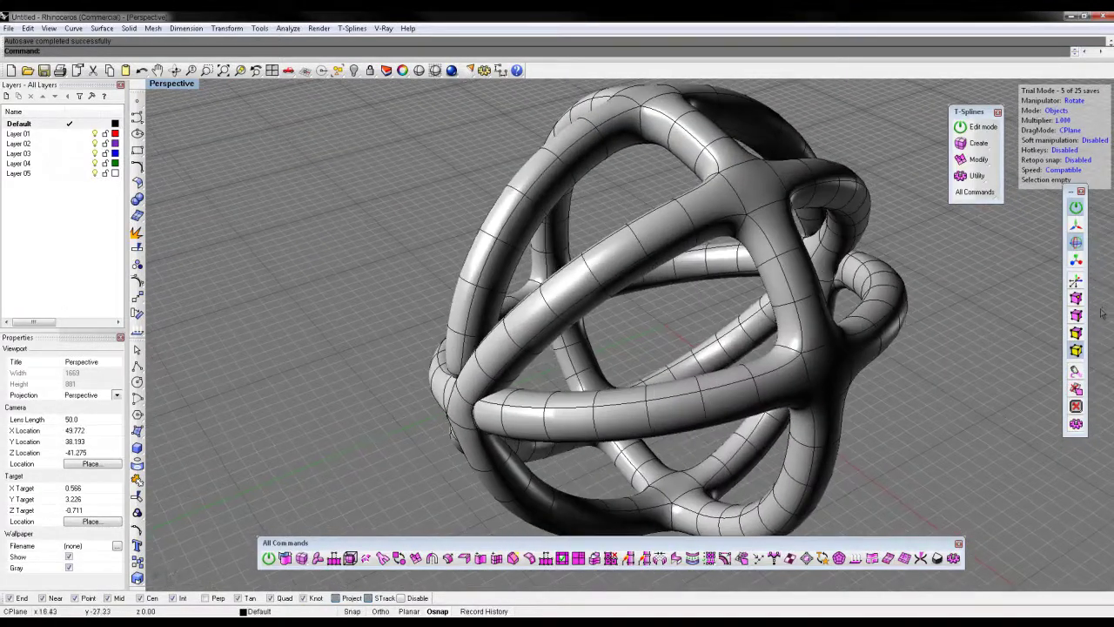
pyautogui.click(1076, 225)
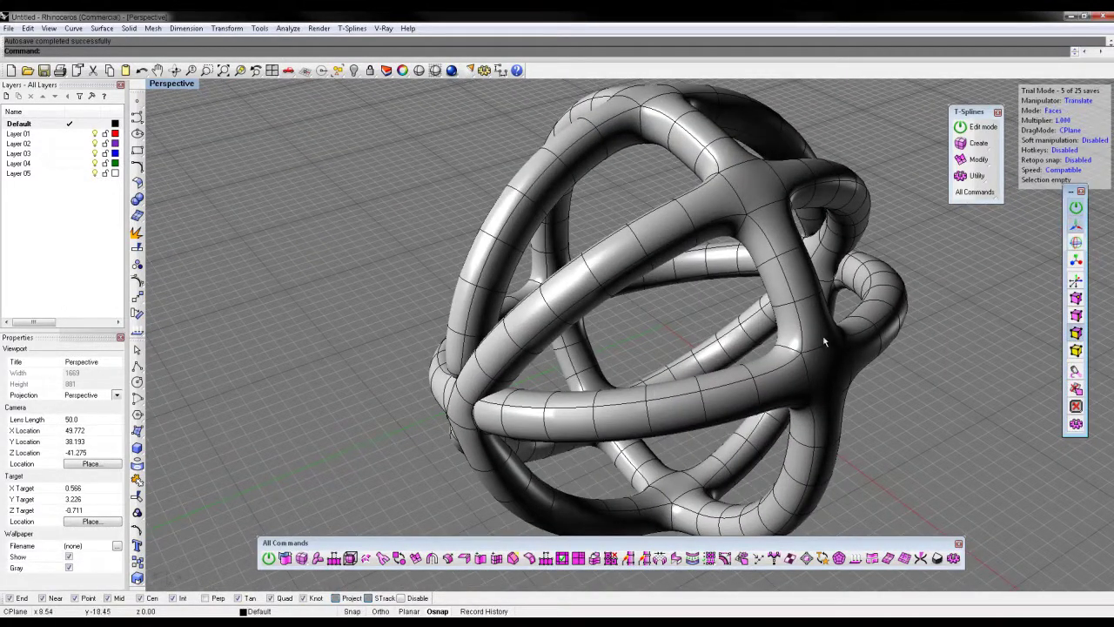
pyautogui.click(828, 364)
pyautogui.keyDown('shift'); pyautogui.click(760, 180); pyautogui.keyUp('shift')
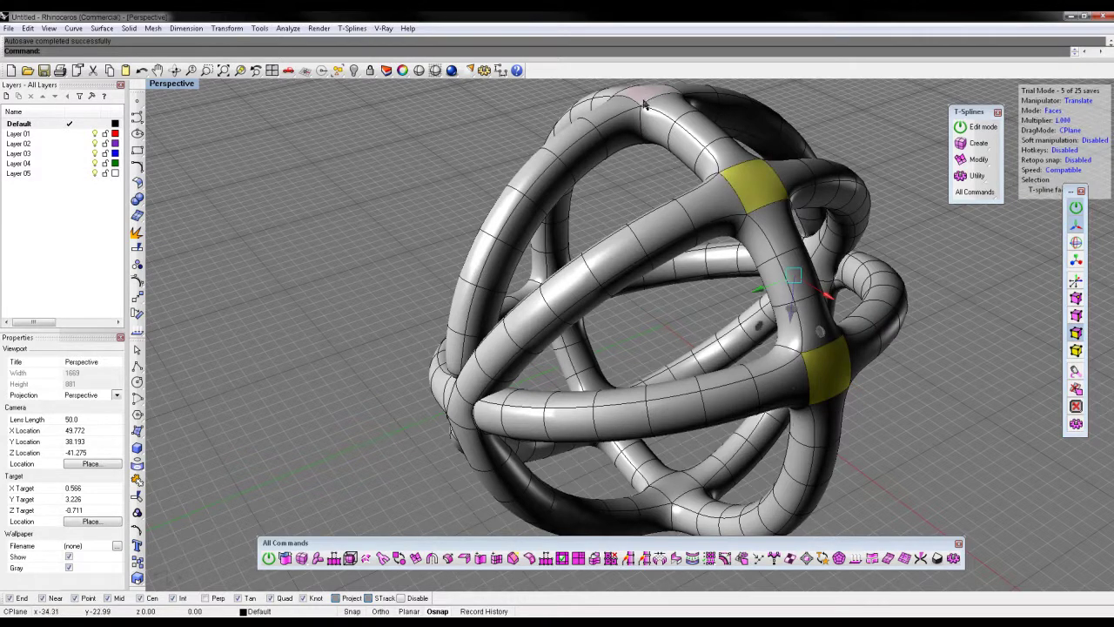
pyautogui.keyDown('shift'); pyautogui.click(647, 102); pyautogui.keyUp('shift')
pyautogui.hotkey('ctrl', 'm')
pyautogui.moveTo(349, 433)
pyautogui.mouseDown(button='right')
pyautogui.moveTo(353, 464)
pyautogui.moveTo(338, 417)
pyautogui.mouseUp(button='right')
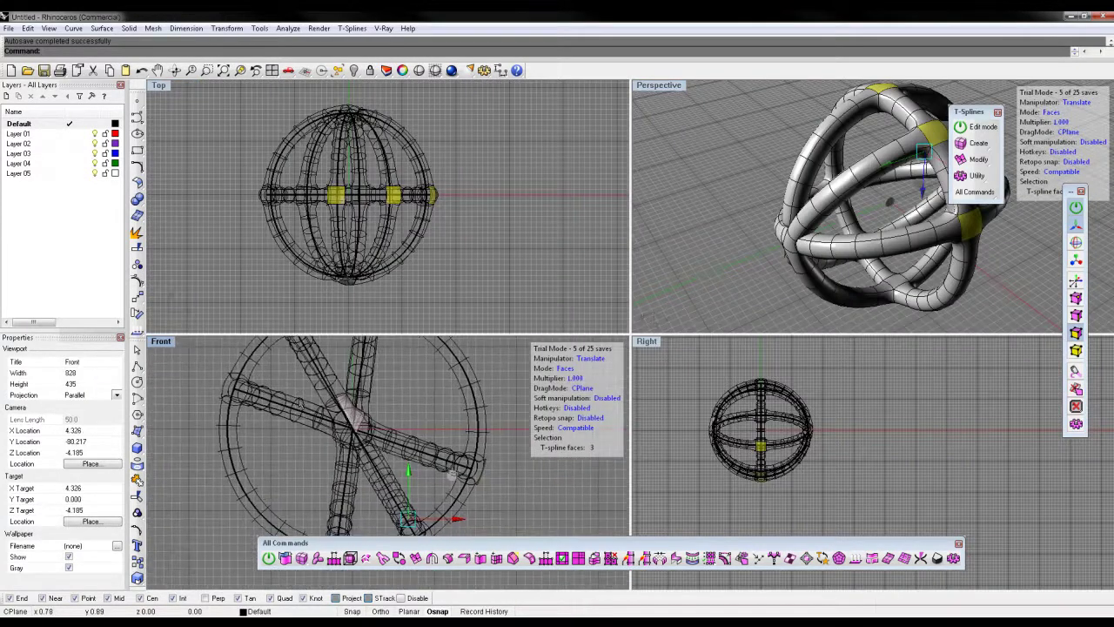
pyautogui.scroll(-4, 338, 417)
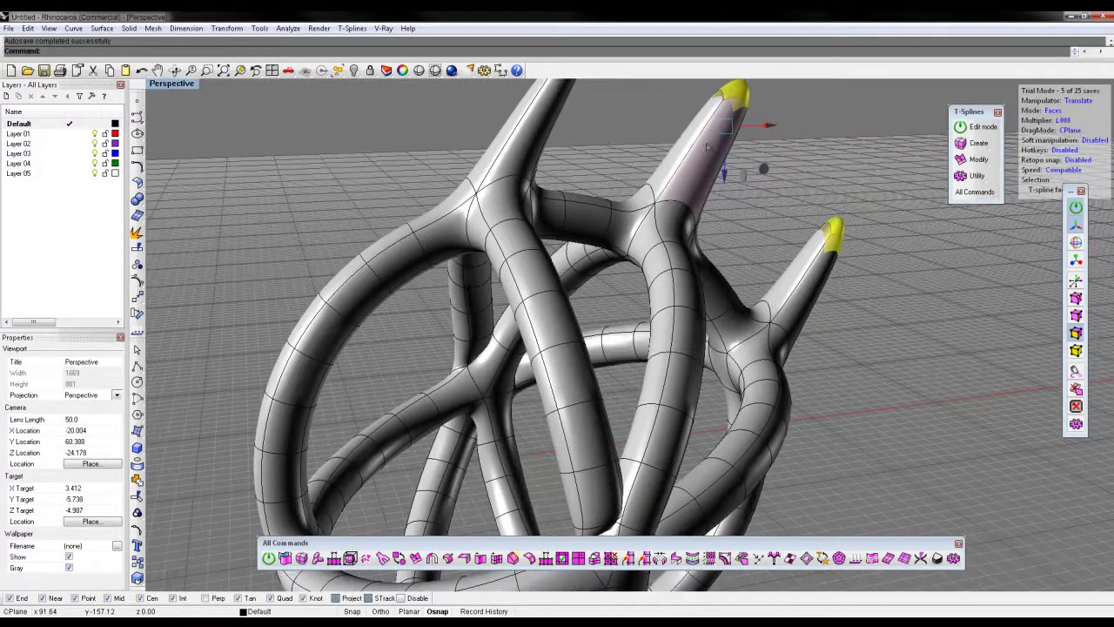
pyautogui.moveTo(722, 169); pyautogui.dragTo(866, 129, button='right')
pyautogui.click(847, 230)
# - Examine the spikes and the blended ring junctions from several sides and up close
pyautogui.moveTo(847, 230); pyautogui.dragTo(688, 231, button='right')
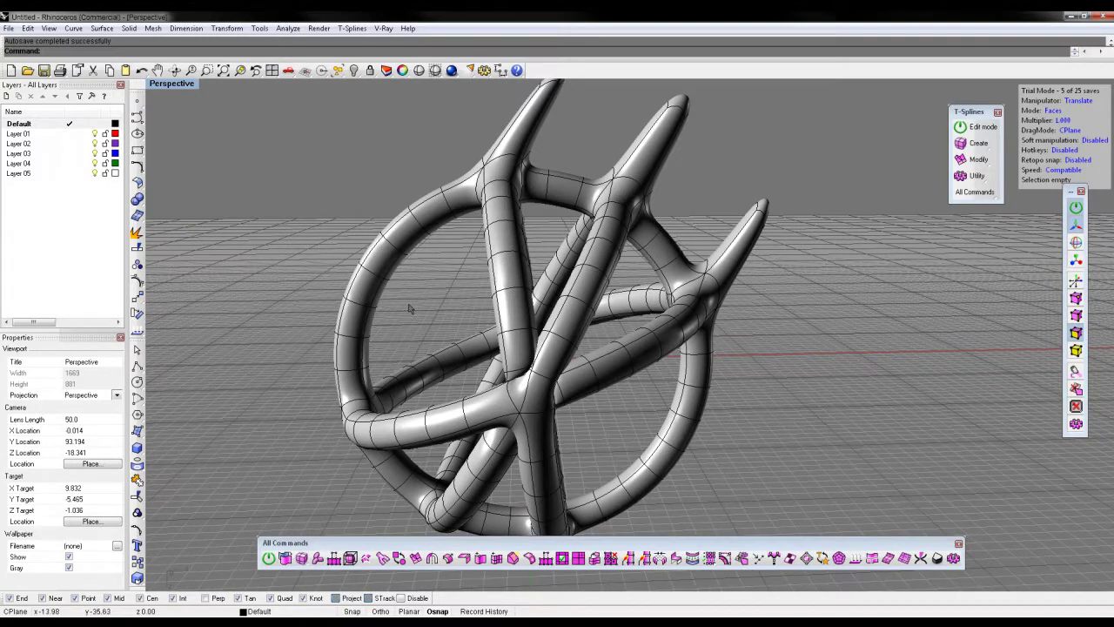
pyautogui.moveTo(410, 308); pyautogui.dragTo(961, 355, button='right')
pyautogui.keyDown('shift'); pyautogui.moveTo(804, 396); pyautogui.dragTo(829, 387, button='right'); pyautogui.keyUp('shift')
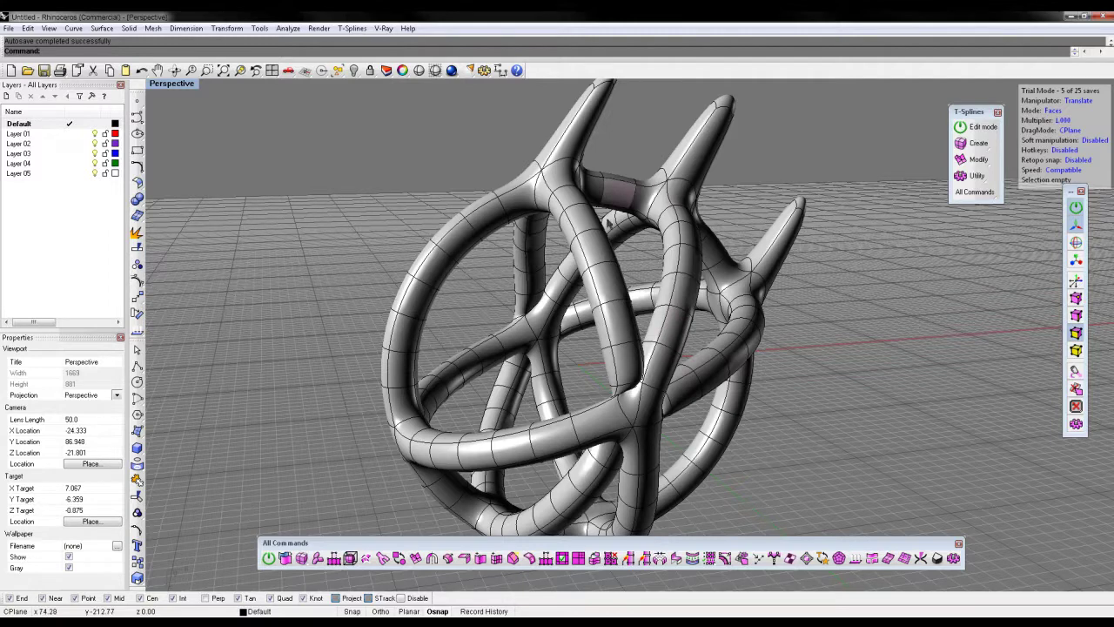
pyautogui.moveTo(609, 222); pyautogui.dragTo(493, 250, button='right')
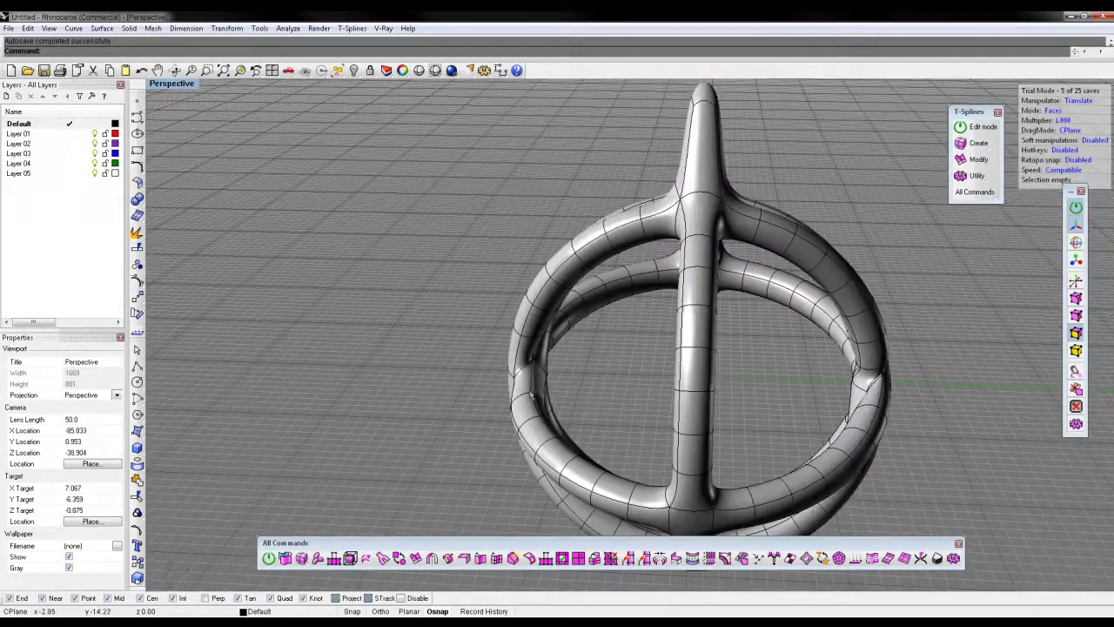
pyautogui.scroll(7, 531, 390)
pyautogui.moveTo(566, 330); pyautogui.dragTo(646, 320, button='right')
pyautogui.moveTo(687, 271); pyautogui.dragTo(537, 360, button='right')
pyautogui.scroll(4, 537, 360)
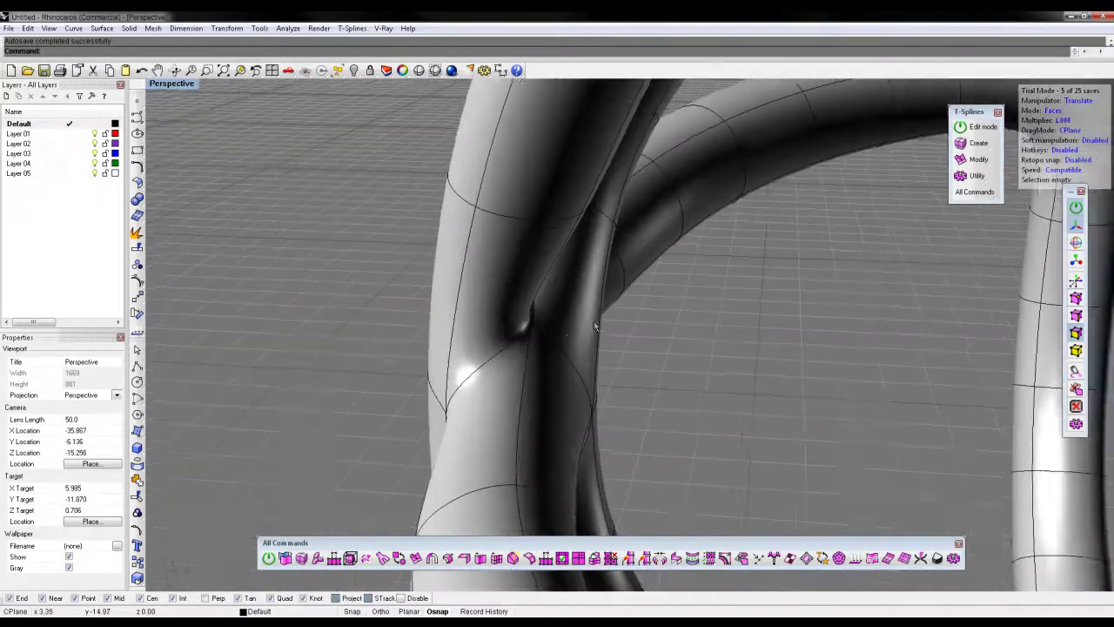
pyautogui.moveTo(594, 322); pyautogui.dragTo(687, 322, button='right')
pyautogui.scroll(-9, 697, 359)
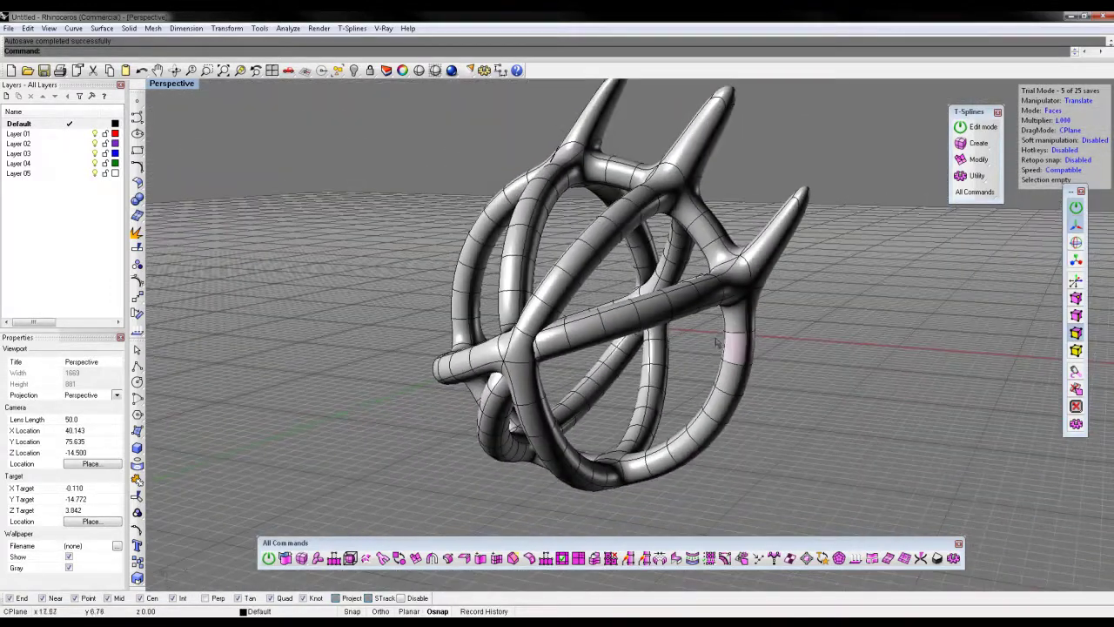
# - Convert the spiked T-spline ring structure into a Rhino polysurface and deselect it
pyautogui.click(654, 309)
pyautogui.press('Escape')
pyautogui.click(657, 317)
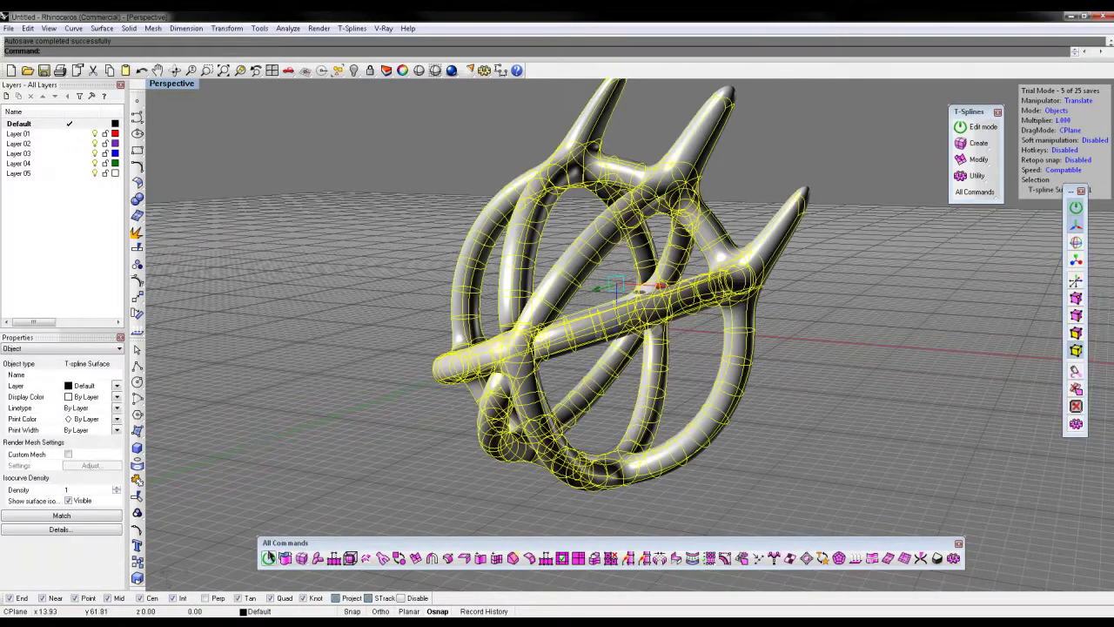
pyautogui.click(285, 558)
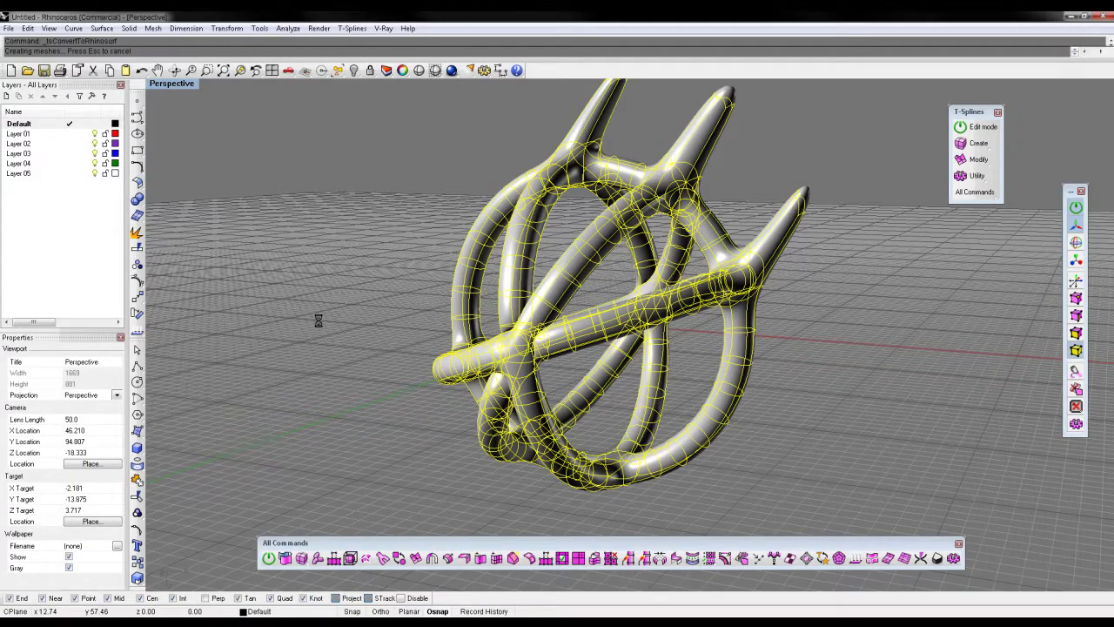
pyautogui.moveTo(308, 338); pyautogui.dragTo(253, 349, button='right')
pyautogui.click(323, 349)
pyautogui.moveTo(447, 256); pyautogui.dragTo(273, 288, button='right')
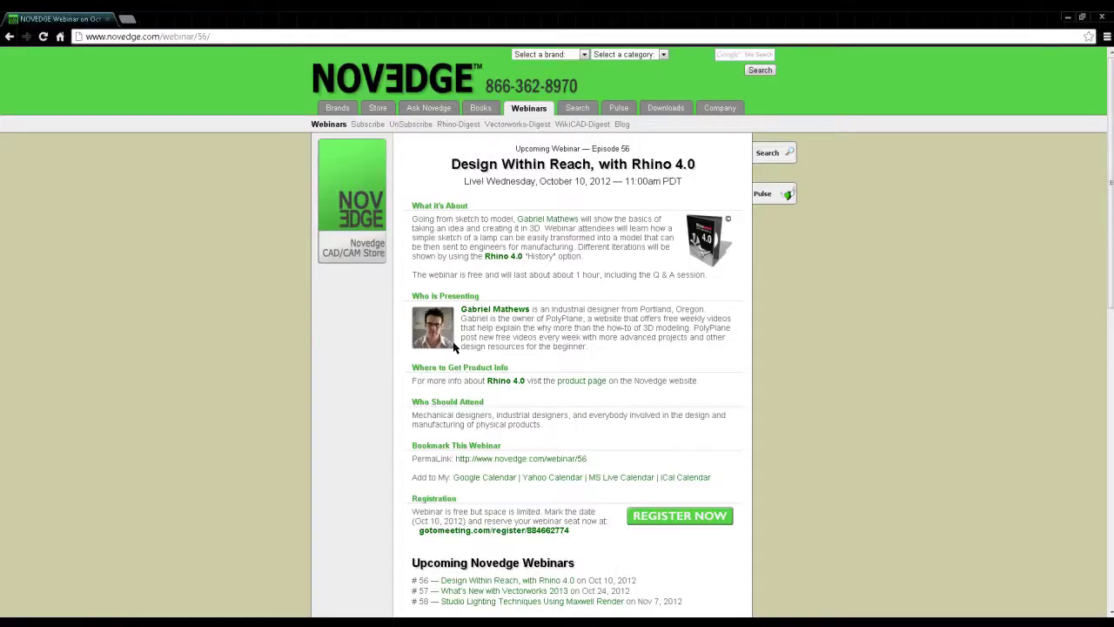
# - Read the Novedge webinar 56 page about Design Within Reach in the browser, and switch back to the Rhino model
pyautogui.scroll(-3, 522, 376)
pyautogui.scroll(3, 522, 376)
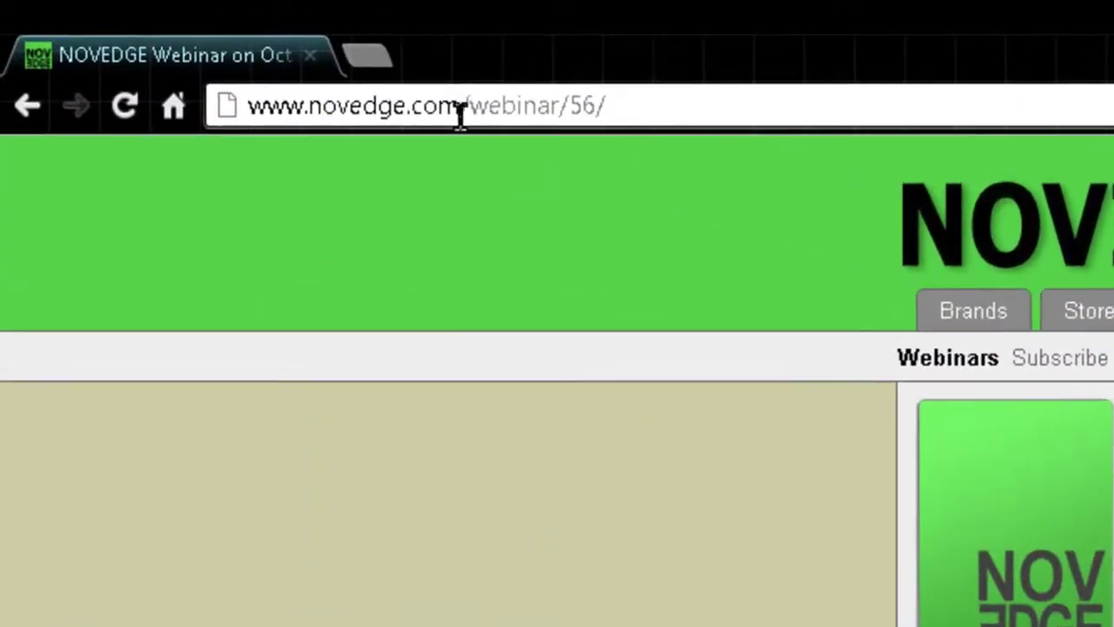
pyautogui.scroll(-5, 719, 505)
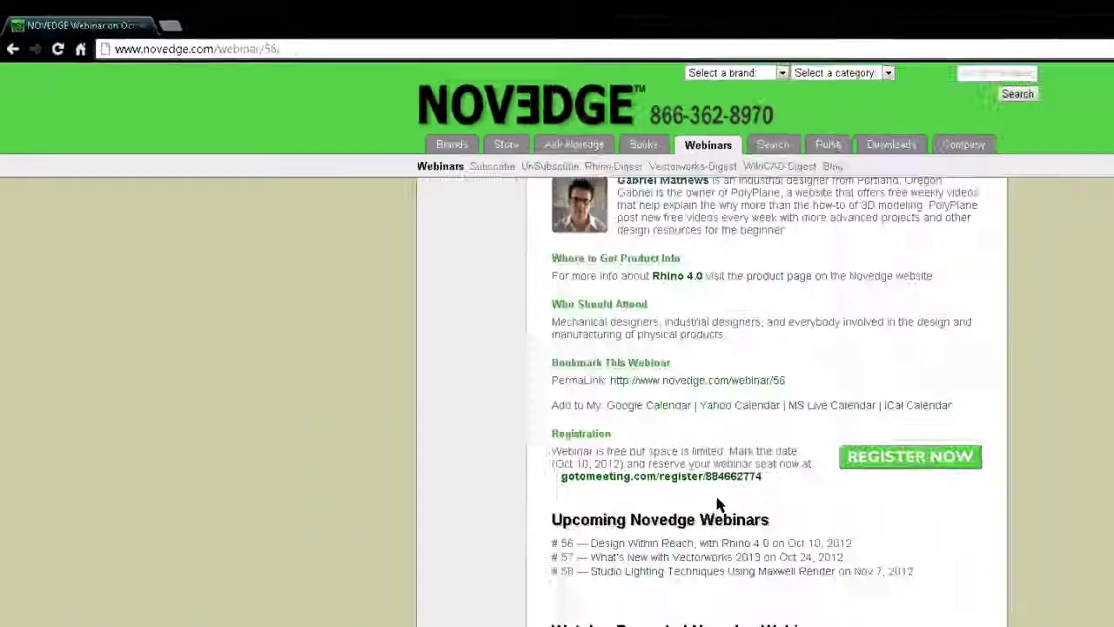
pyautogui.scroll(4, 717, 503)
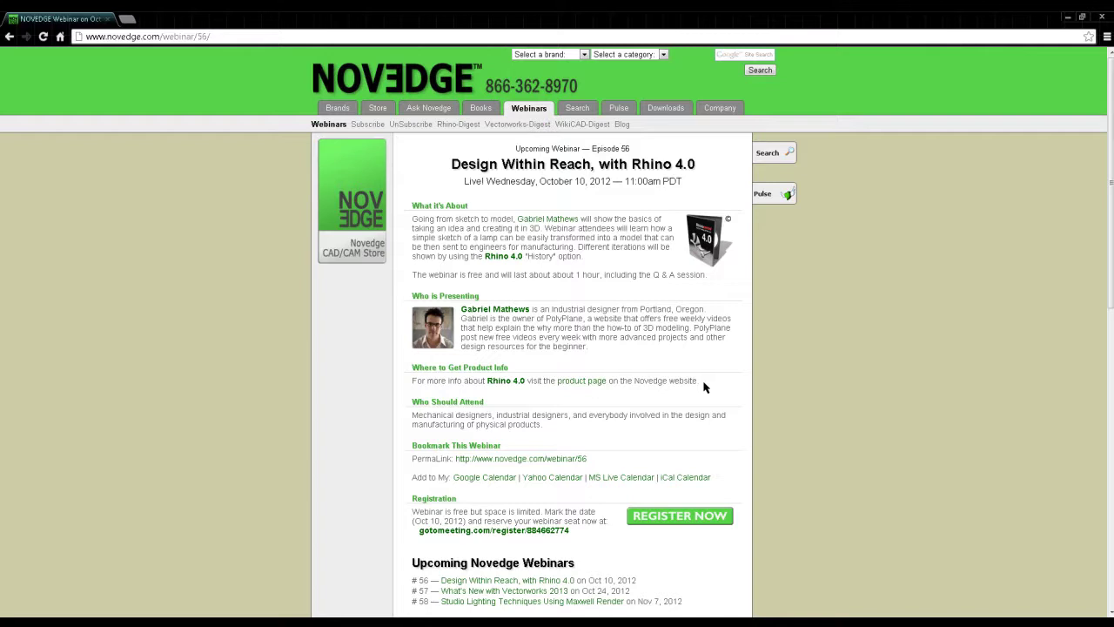
pyautogui.click(1068, 17)
pyautogui.moveTo(818, 228); pyautogui.dragTo(775, 261, button='right')
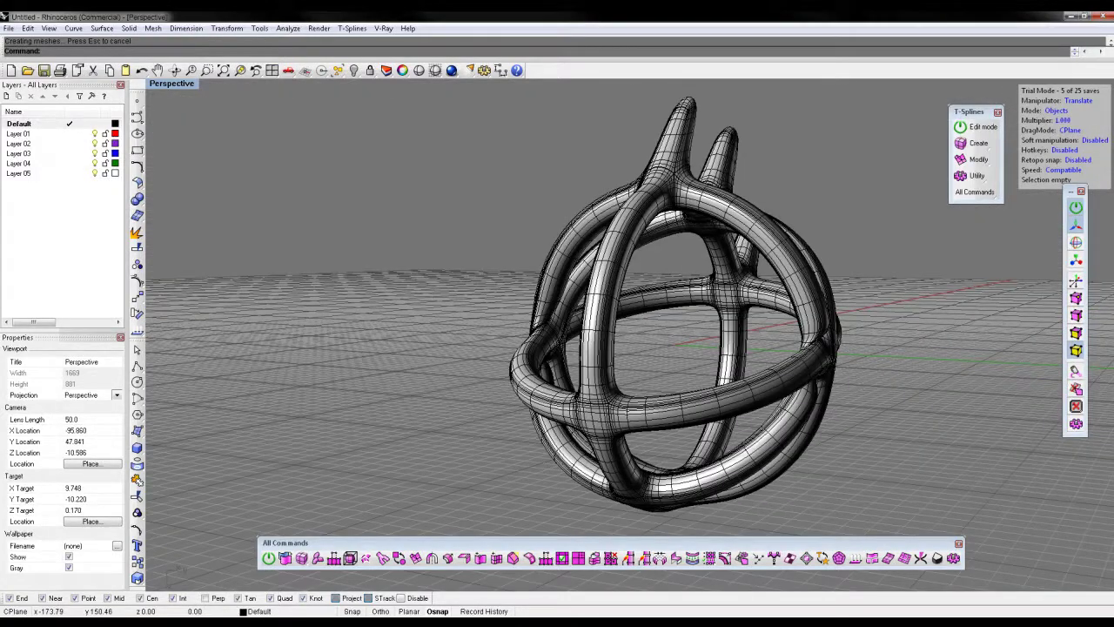